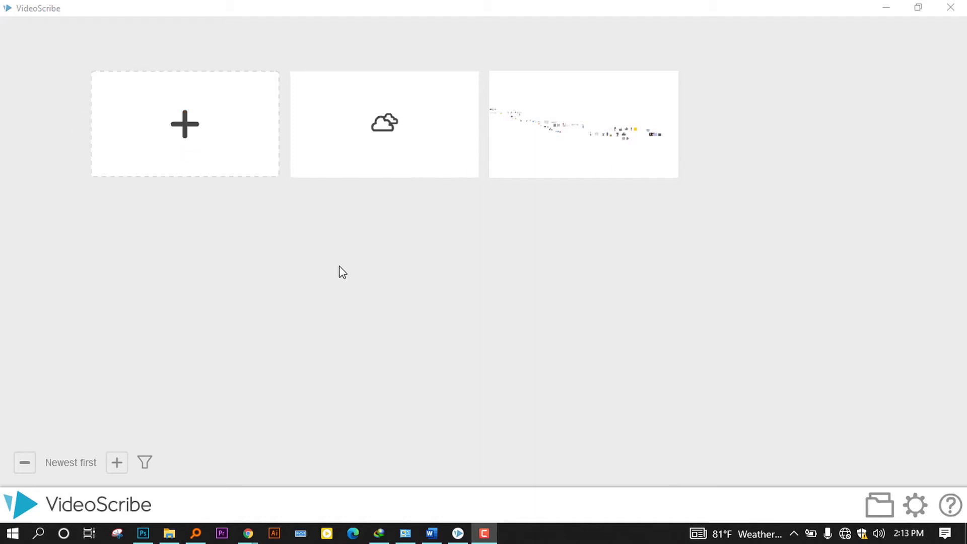
Start a blank scribe from the new-scribe (+) tile on the projects screen
{"action": "left_click", "coordinate": [185, 128]}
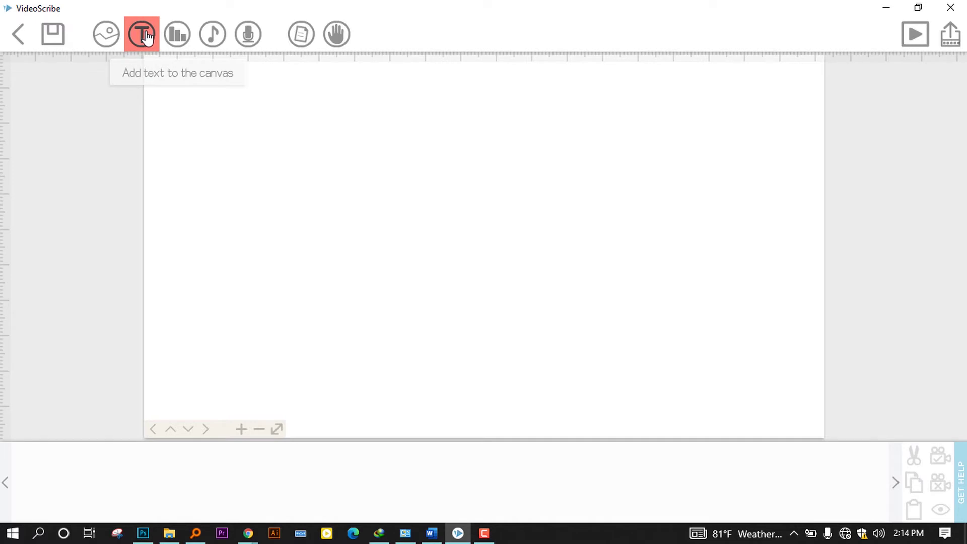
{"action": "left_click", "coordinate": [143, 37]}
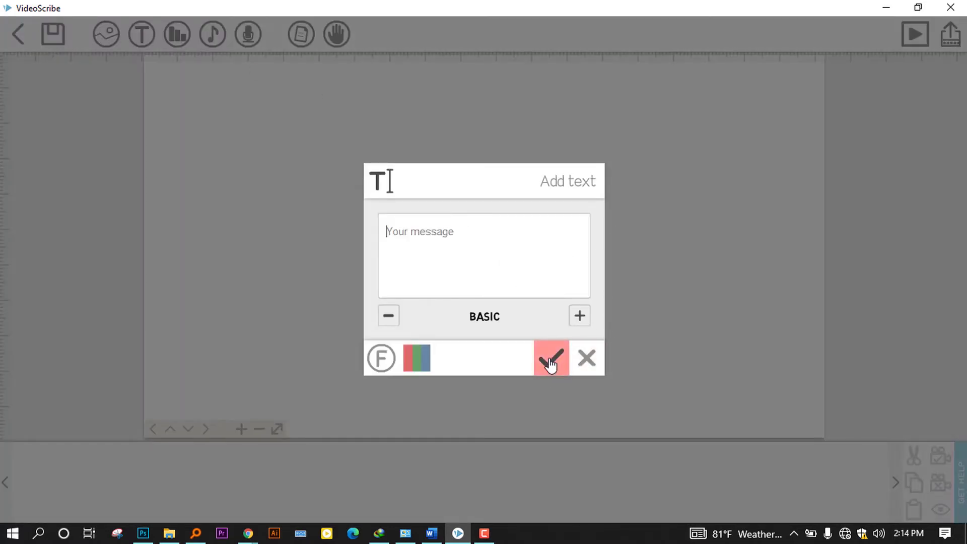
{"action": "left_click", "coordinate": [592, 358]}
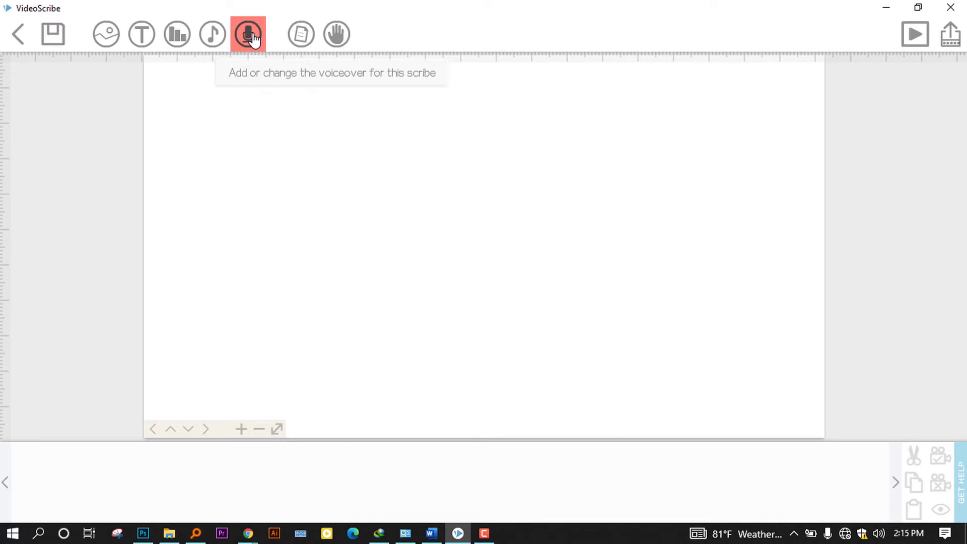
{"action": "left_click", "coordinate": [300, 37]}
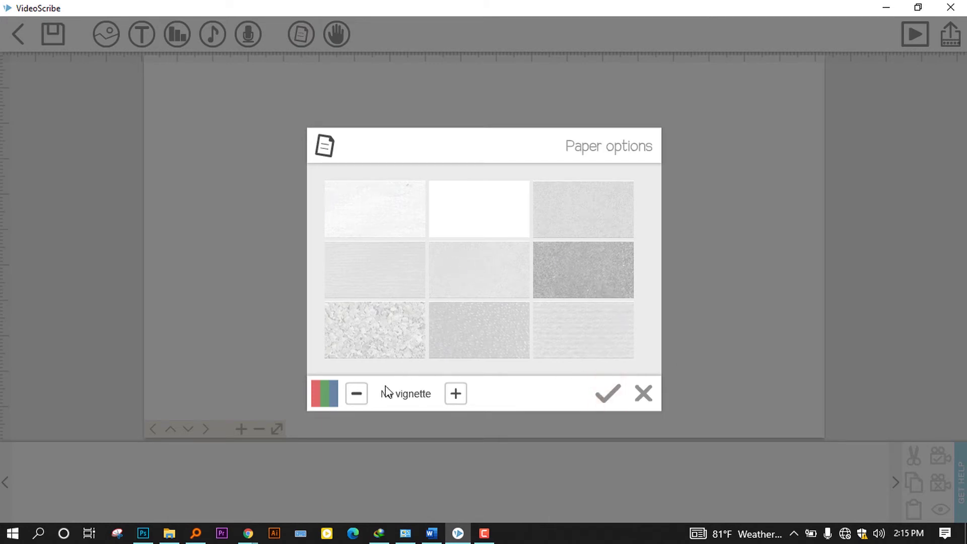
{"action": "left_click", "coordinate": [641, 394]}
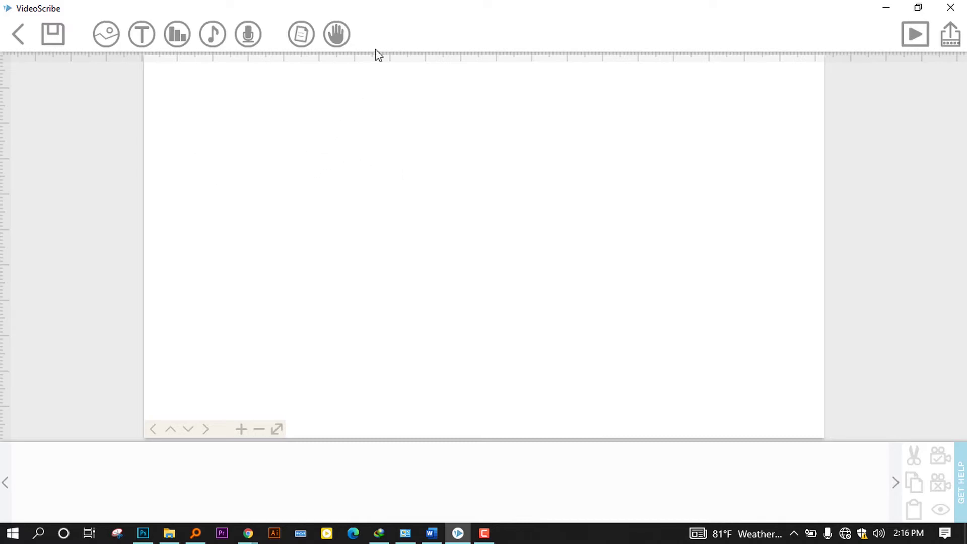
Add a green welcome title in the BASIC font to the centre of the canvas
{"action": "left_click", "coordinate": [141, 33]}
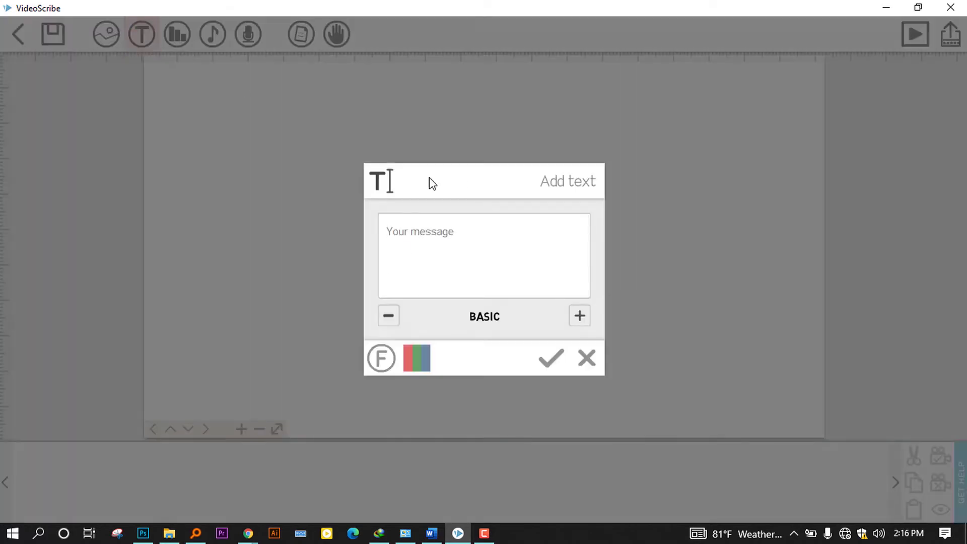
{"action": "type", "text": "W"}
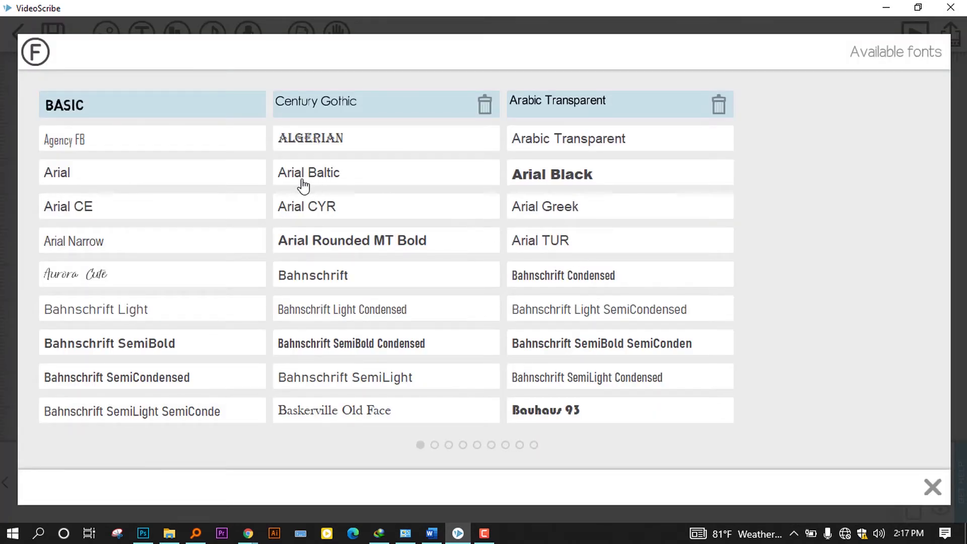
{"action": "left_click", "coordinate": [95, 119]}
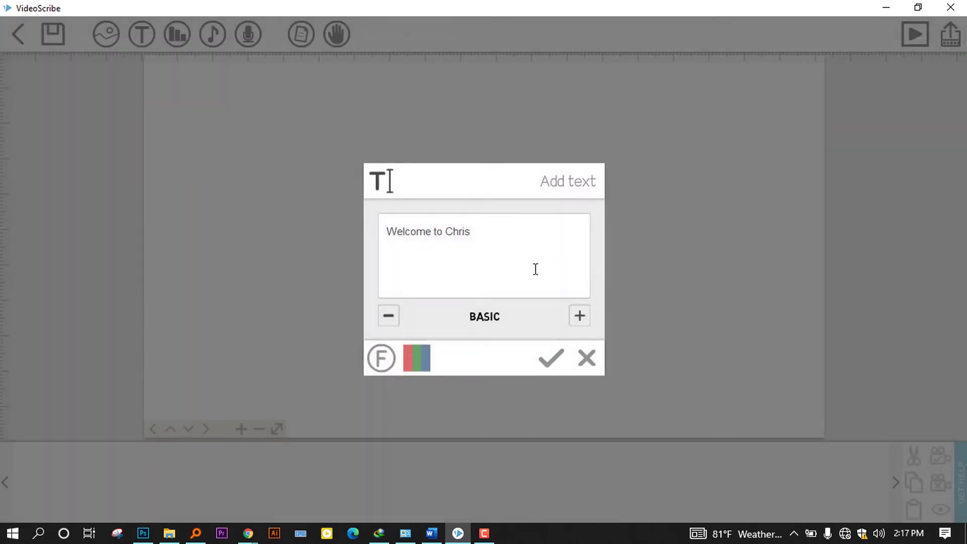
{"action": "left_click", "coordinate": [421, 359]}
{"action": "left_click", "coordinate": [479, 164]}
{"action": "left_click", "coordinate": [551, 359]}
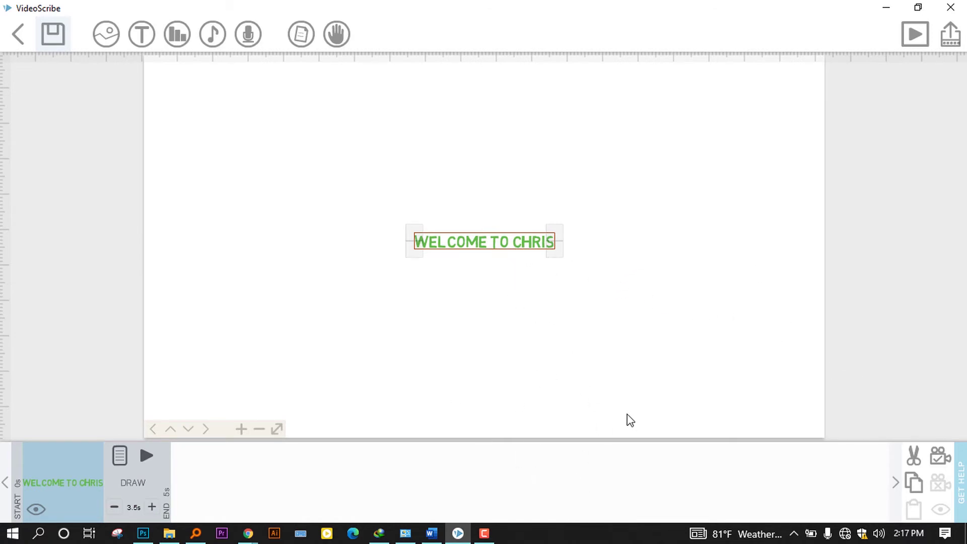
Move the welcome title to the upper left, set the camera on it, and preview
{"action": "left_click_drag", "start_coordinate": [583, 388], "coordinate": [628, 334]}
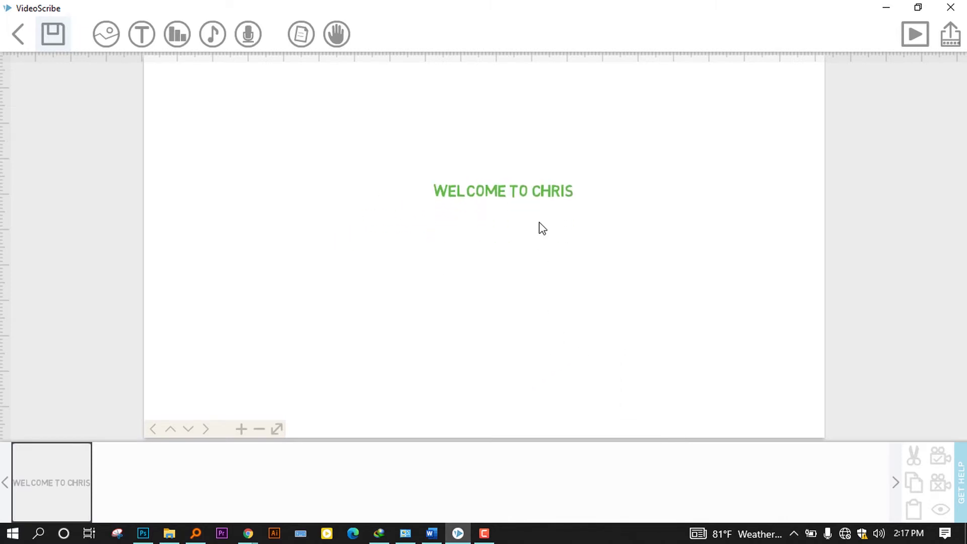
{"action": "left_click", "coordinate": [521, 194]}
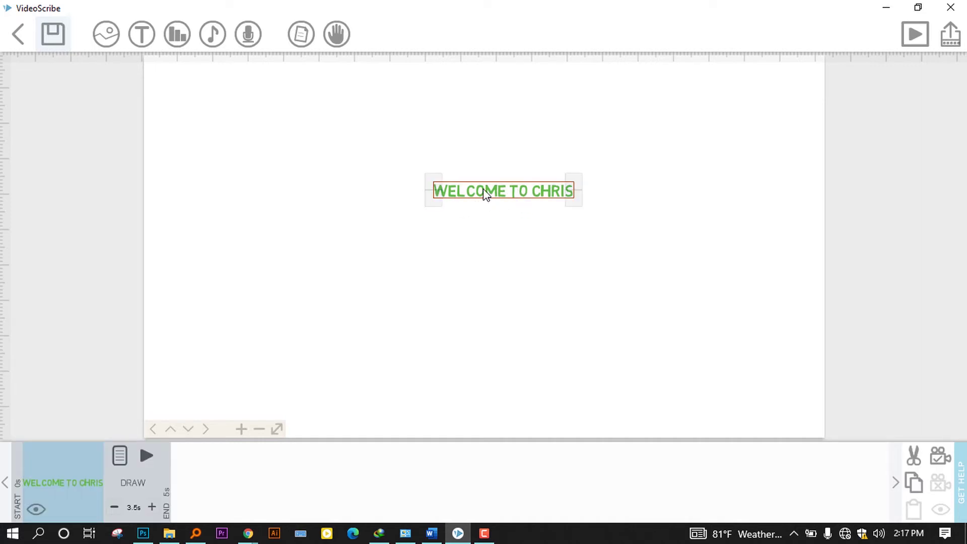
{"action": "left_click_drag", "start_coordinate": [485, 194], "coordinate": [276, 120]}
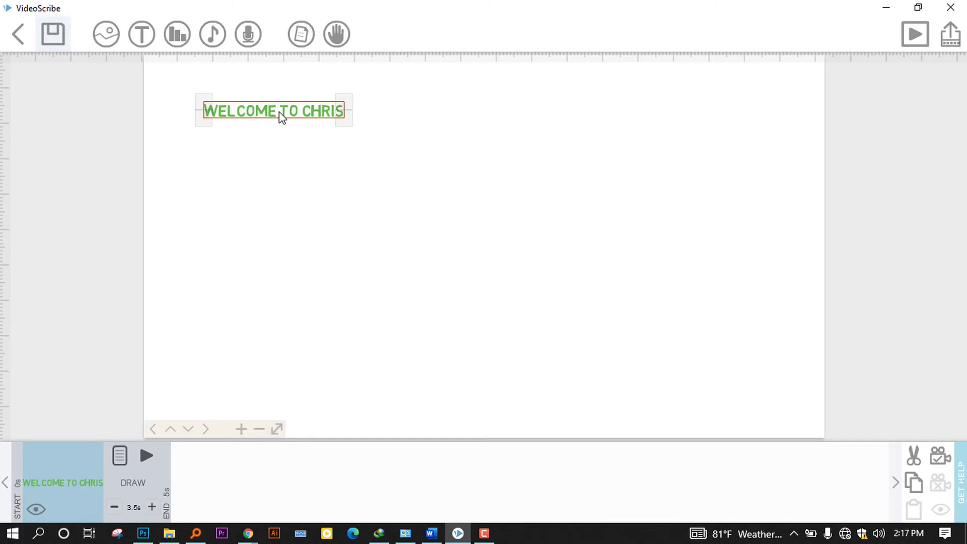
{"action": "left_click", "coordinate": [942, 460]}
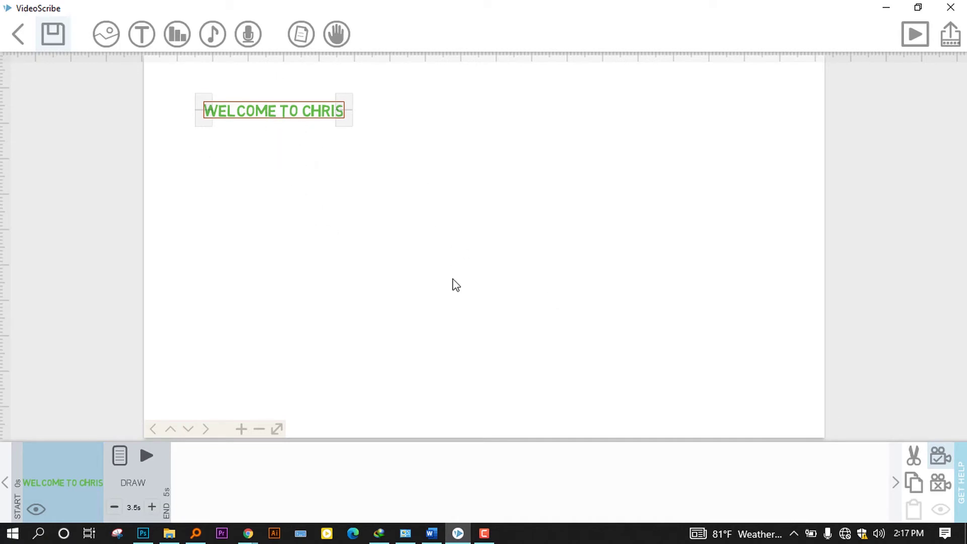
{"action": "left_click_drag", "start_coordinate": [395, 229], "coordinate": [590, 303]}
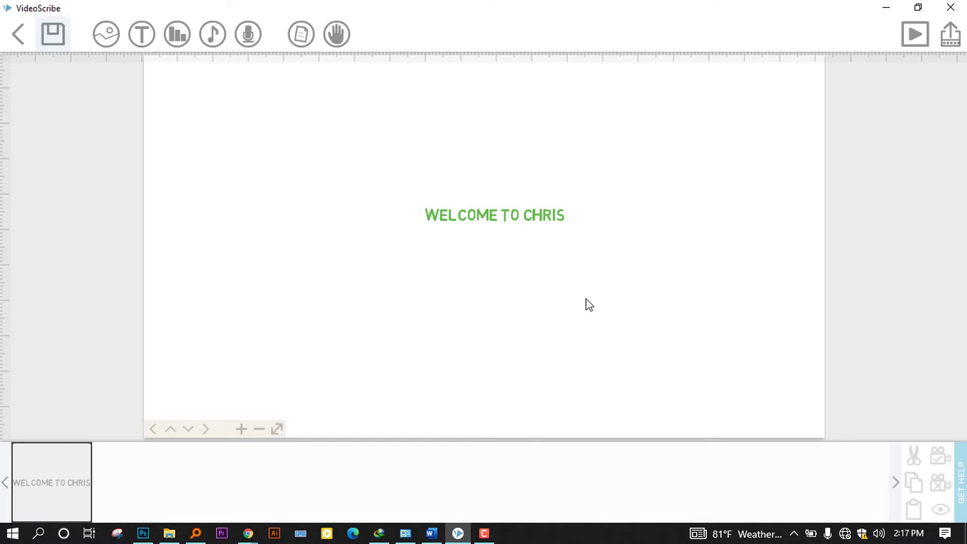
{"action": "left_click", "coordinate": [914, 37]}
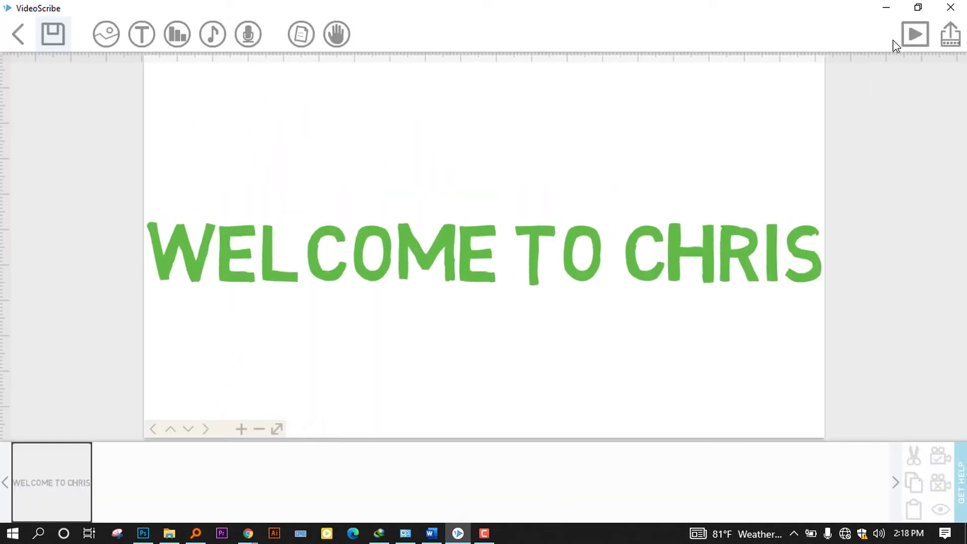
Play the welcome-title preview, toggling 'Zoom at end?' off and back on
{"action": "left_click", "coordinate": [916, 35]}
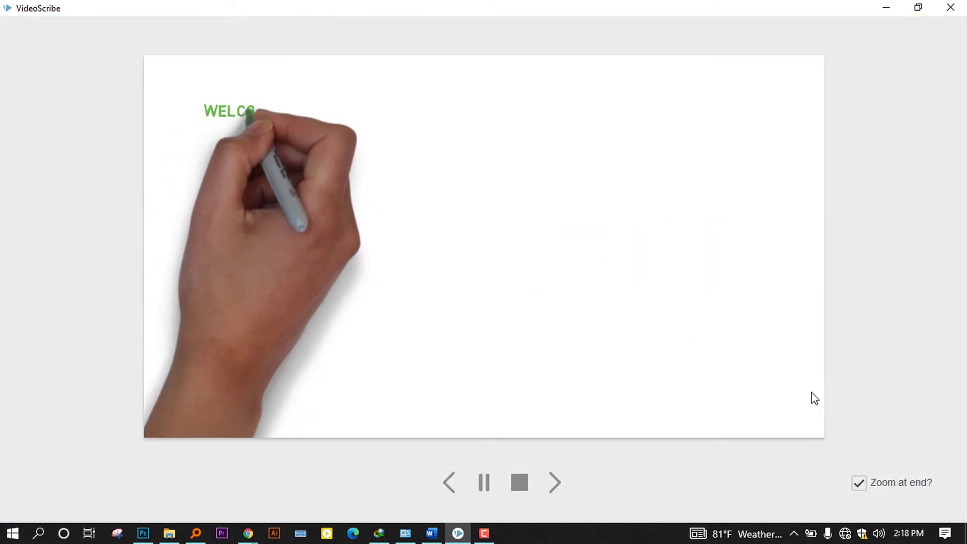
{"action": "left_click", "coordinate": [859, 484]}
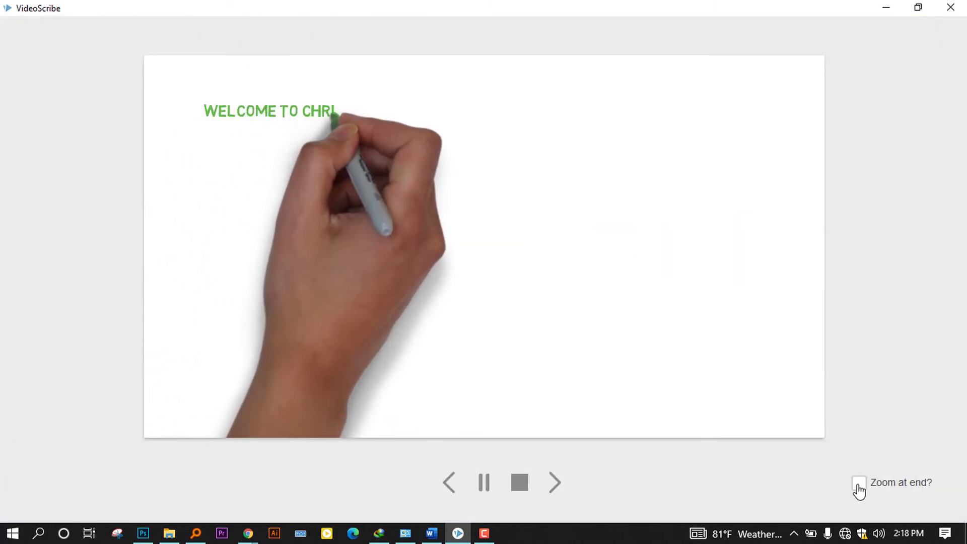
{"action": "left_click", "coordinate": [859, 486]}
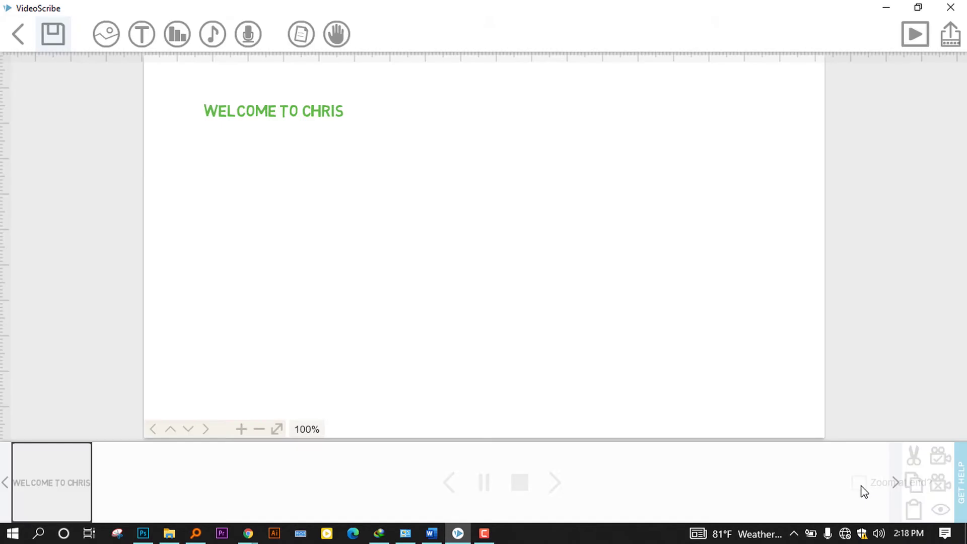
{"action": "left_click", "coordinate": [331, 108]}
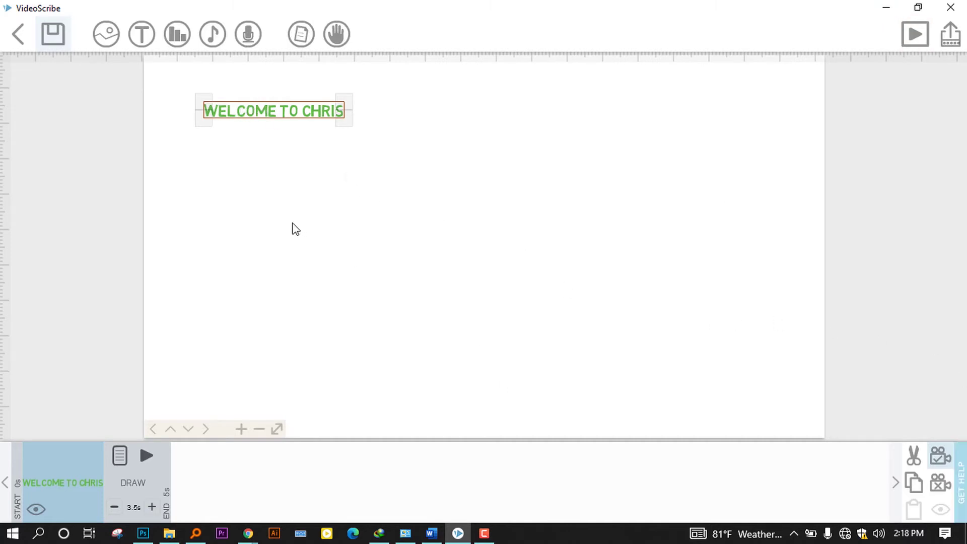
{"action": "left_click_drag", "start_coordinate": [347, 126], "coordinate": [565, 226]}
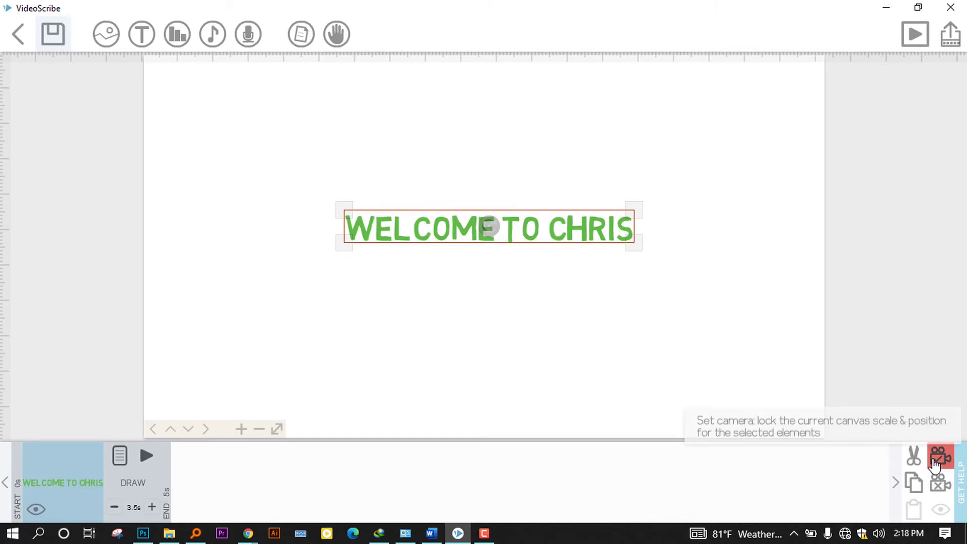
{"action": "left_click", "coordinate": [921, 43]}
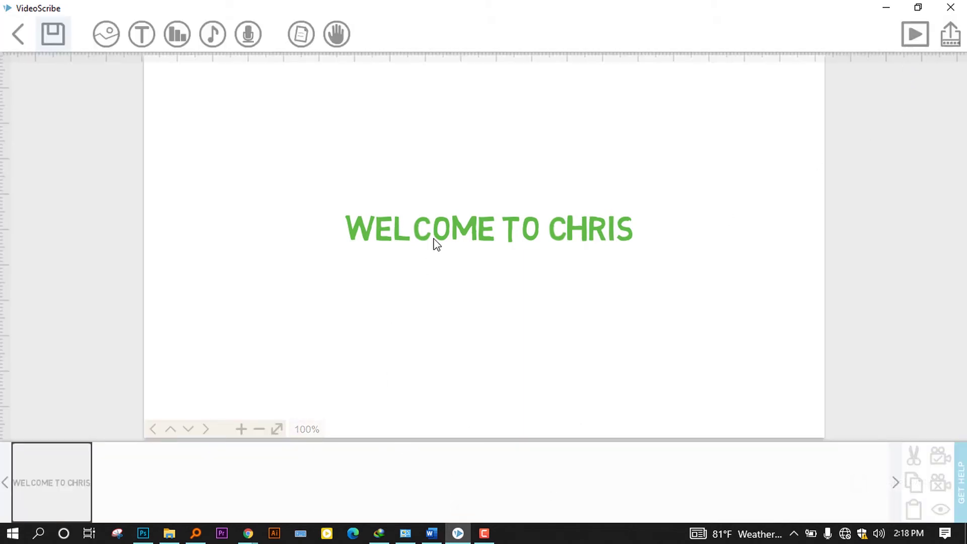
{"action": "left_click", "coordinate": [77, 484]}
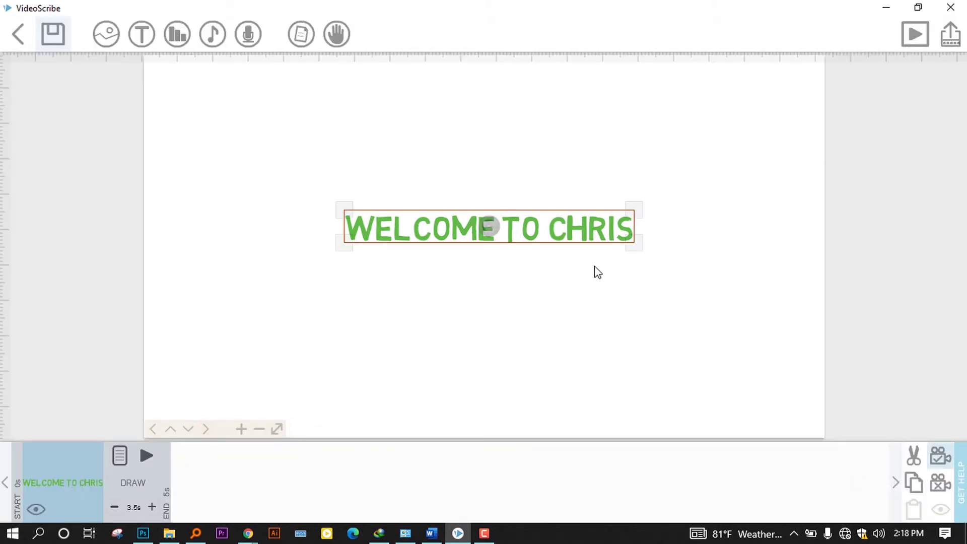
{"action": "left_click", "coordinate": [275, 302]}
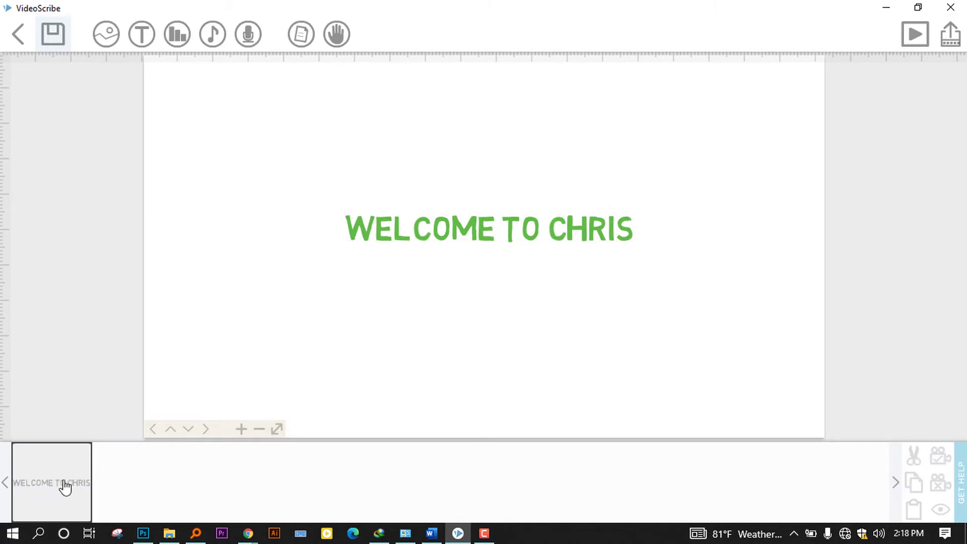
{"action": "left_click", "coordinate": [62, 479]}
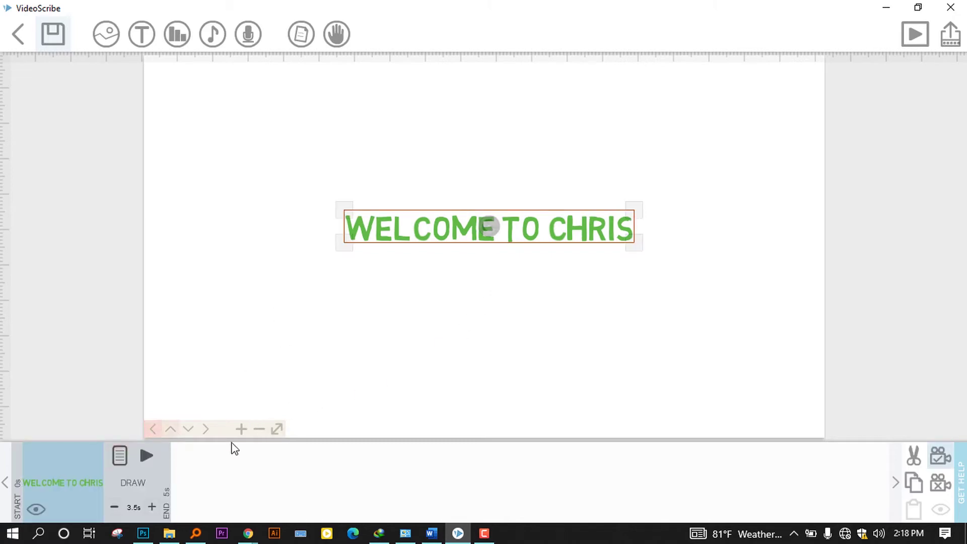
{"action": "left_click", "coordinate": [36, 510]}
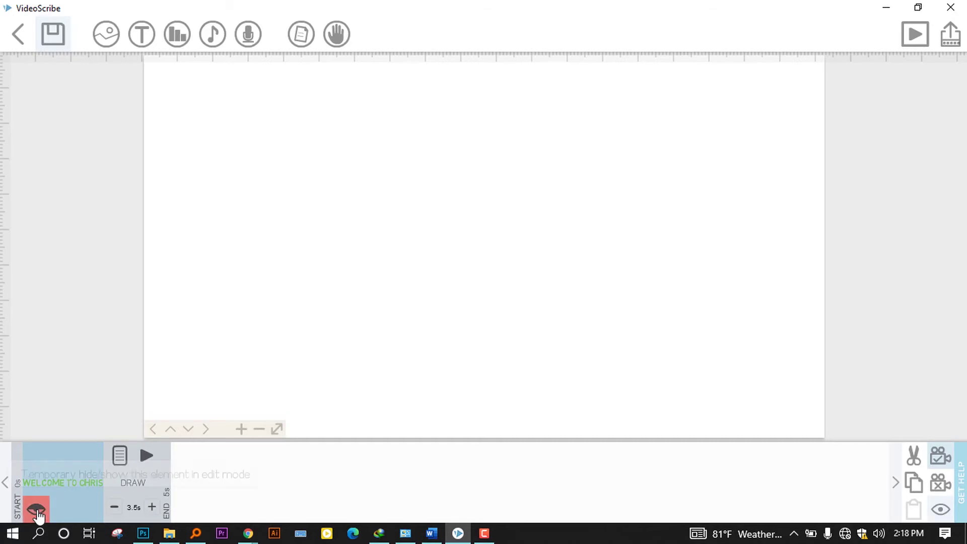
{"action": "left_click", "coordinate": [36, 510]}
{"action": "left_click", "coordinate": [36, 510]}
{"action": "left_click", "coordinate": [36, 510]}
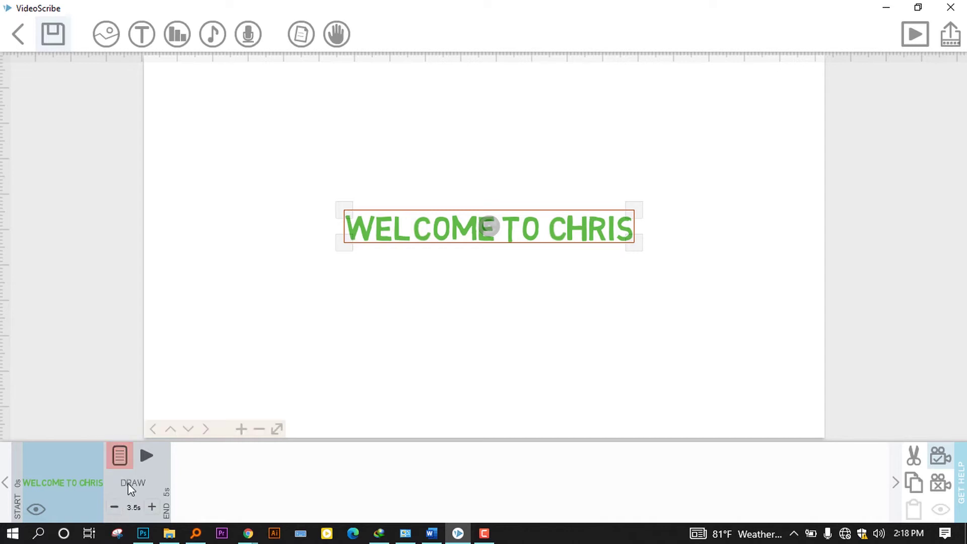
{"action": "left_click", "coordinate": [119, 457]}
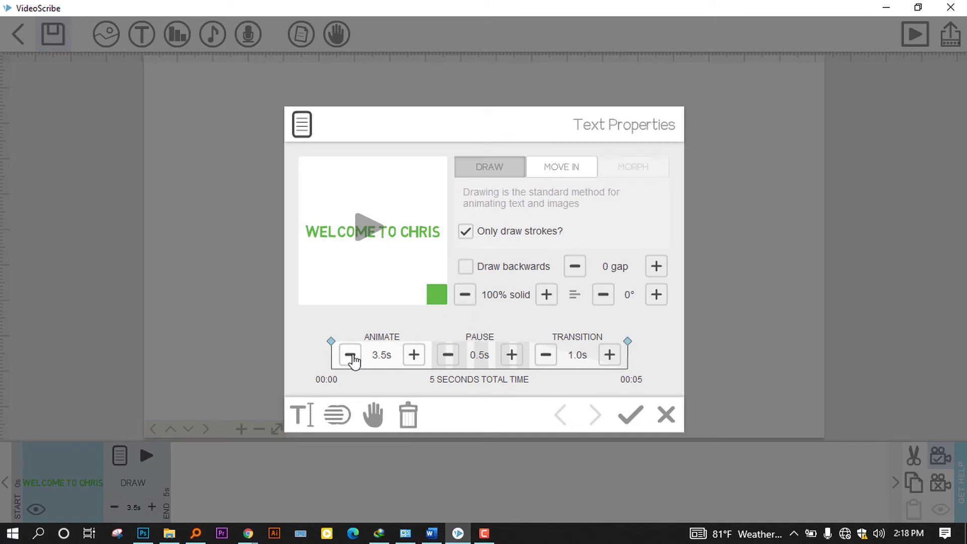
Set the title to 1.5s animate, 0s pause and 0.5s transition, then preview
{"action": "left_click", "coordinate": [352, 358]}
{"action": "left_click", "coordinate": [352, 357]}
{"action": "left_click", "coordinate": [351, 357]}
{"action": "left_click", "coordinate": [352, 358]}
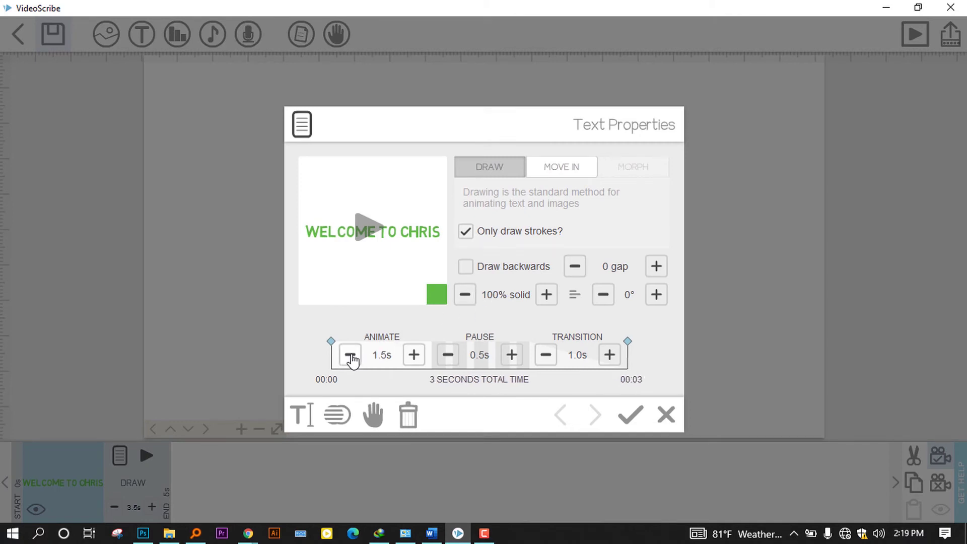
{"action": "left_click", "coordinate": [448, 355]}
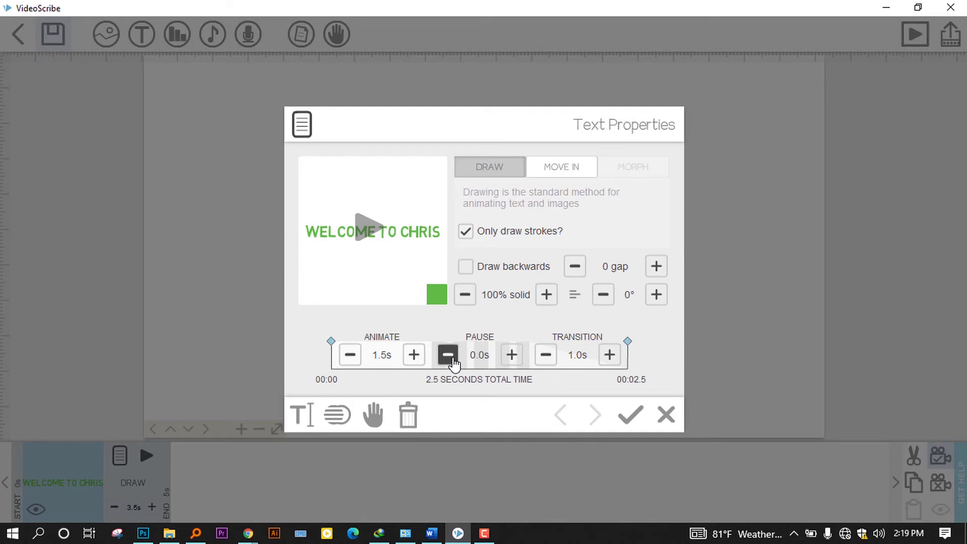
{"action": "left_click", "coordinate": [544, 356]}
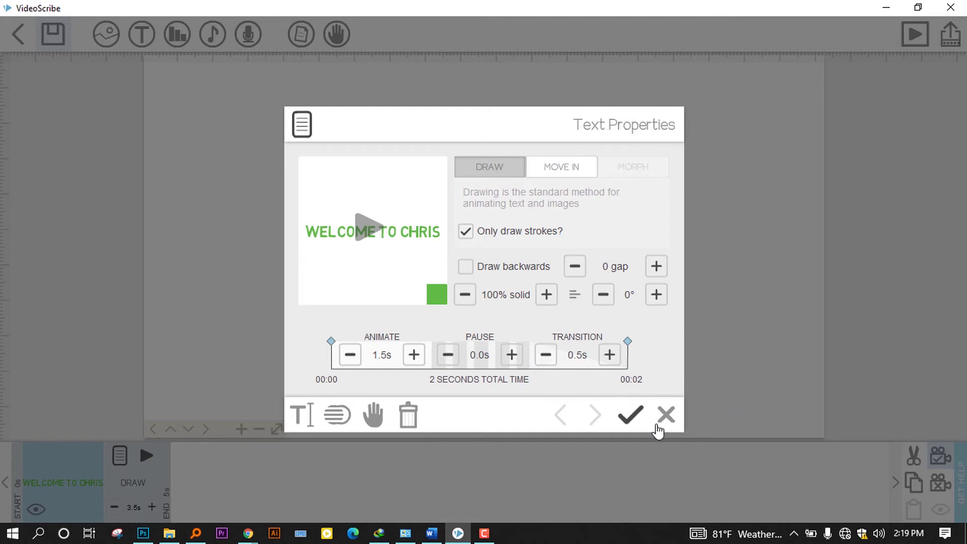
{"action": "left_click", "coordinate": [631, 418]}
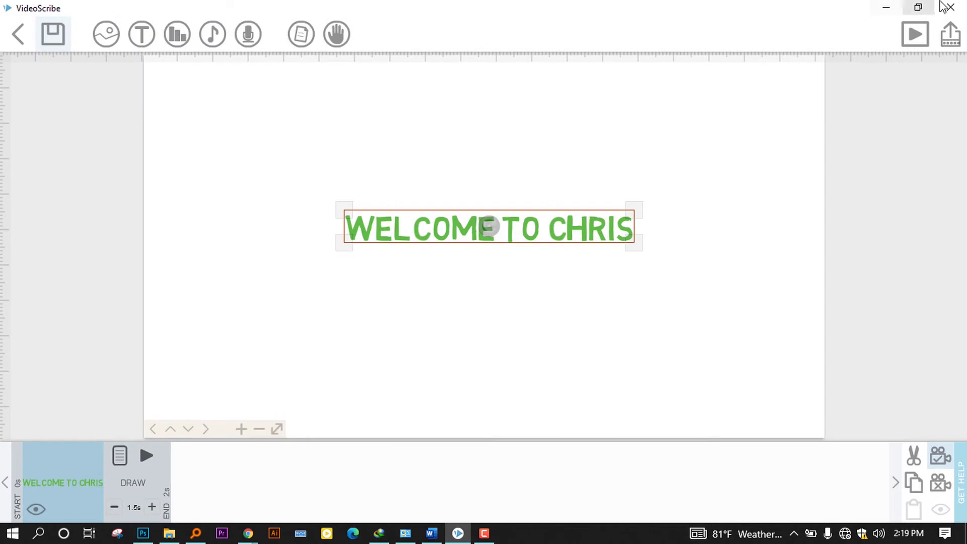
{"action": "left_click", "coordinate": [919, 36]}
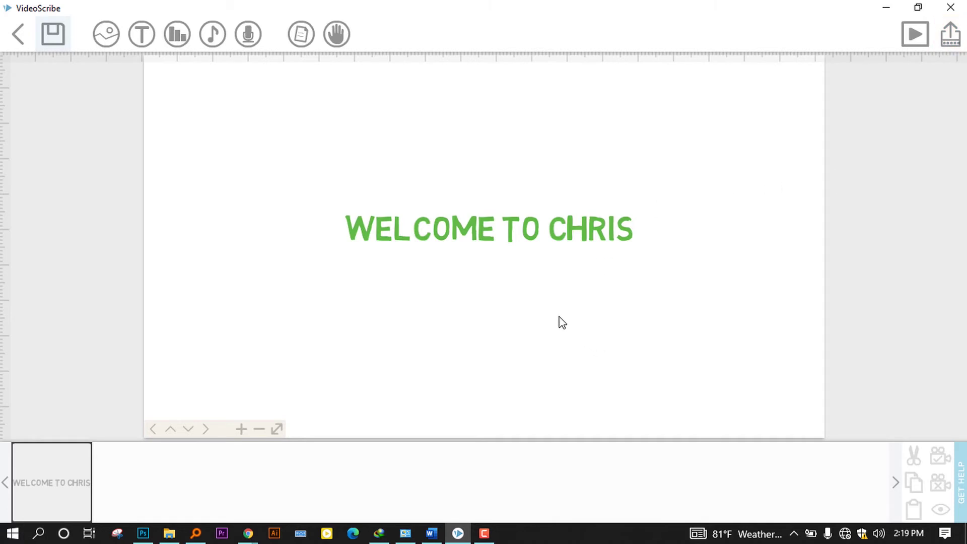
Shift the view so the title sits near the top, then open the image library
{"action": "left_click_drag", "start_coordinate": [564, 337], "coordinate": [579, 206]}
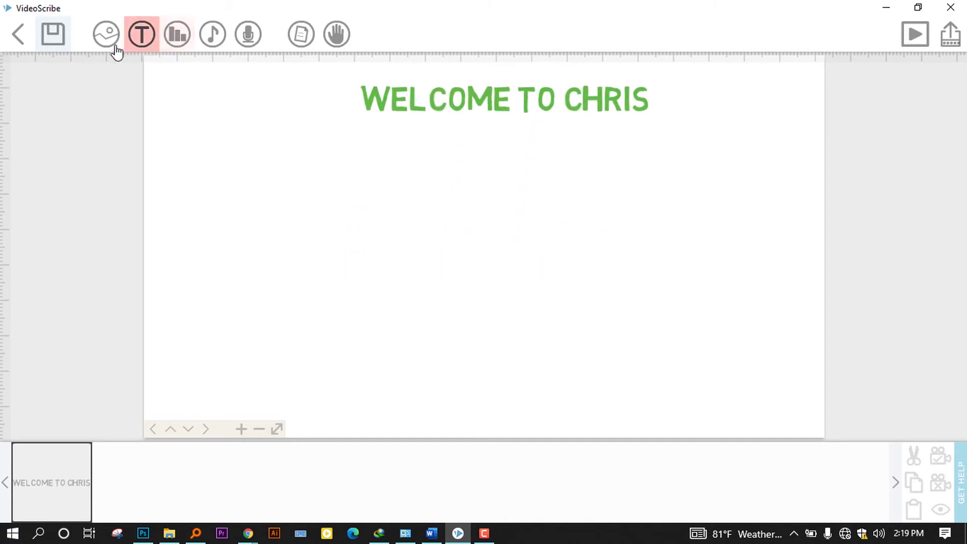
{"action": "left_click", "coordinate": [106, 33]}
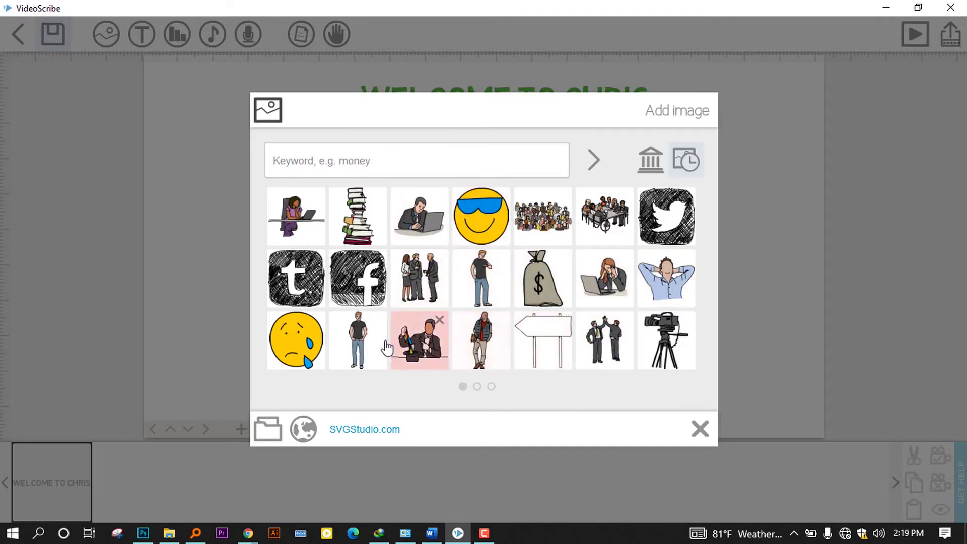
Place the woman-at-a-laptop sketch at lower left below the title and set its camera
{"action": "left_click", "coordinate": [302, 235]}
{"action": "left_click_drag", "start_coordinate": [524, 263], "coordinate": [356, 291]}
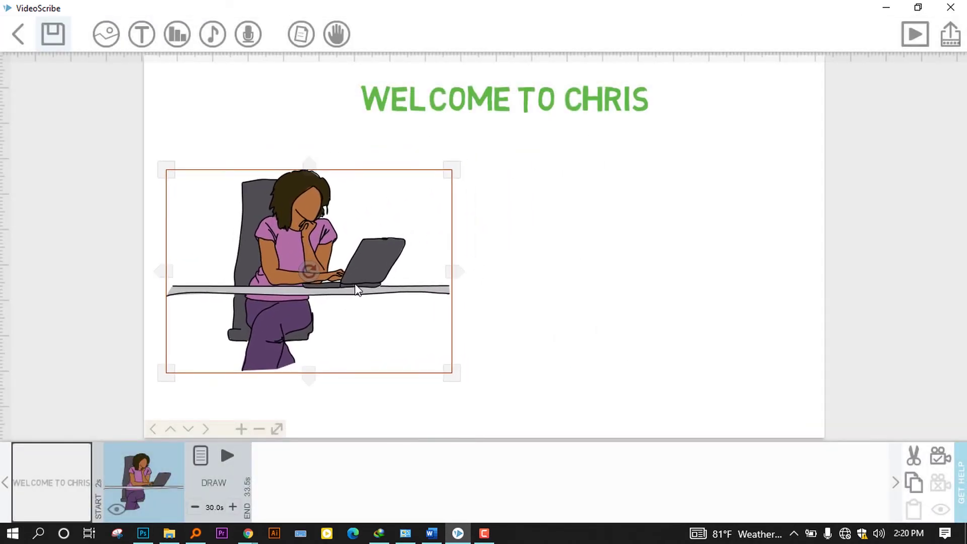
{"action": "left_click", "coordinate": [941, 460]}
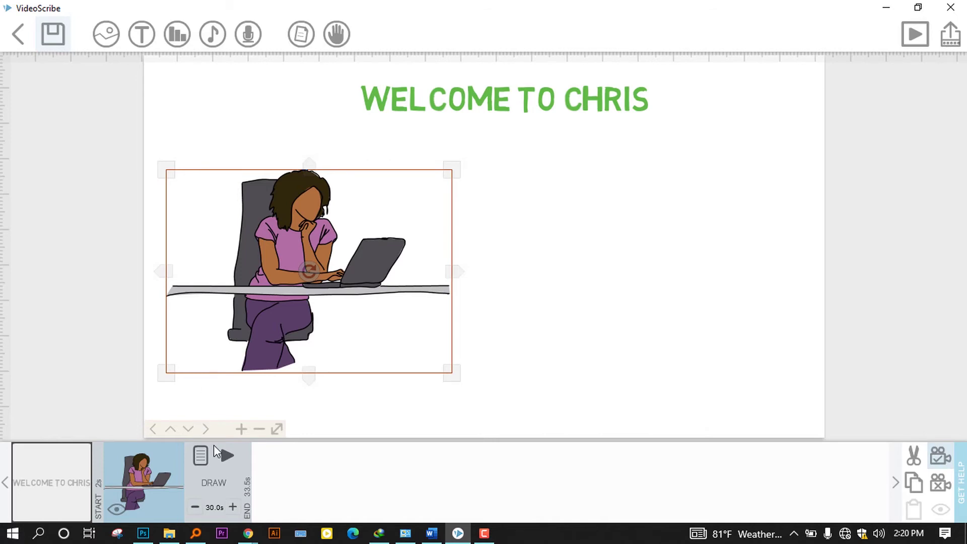
Give the laptop drawing a 4s animate, 0s pause and 0.5s transition
{"action": "left_click", "coordinate": [200, 456]}
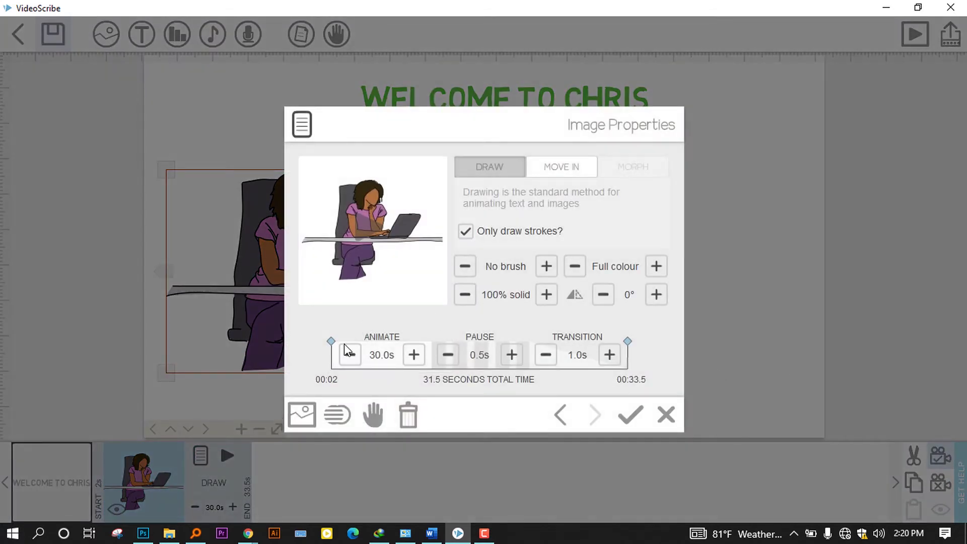
{"action": "left_click", "coordinate": [378, 360]}
{"action": "left_click", "coordinate": [336, 383]}
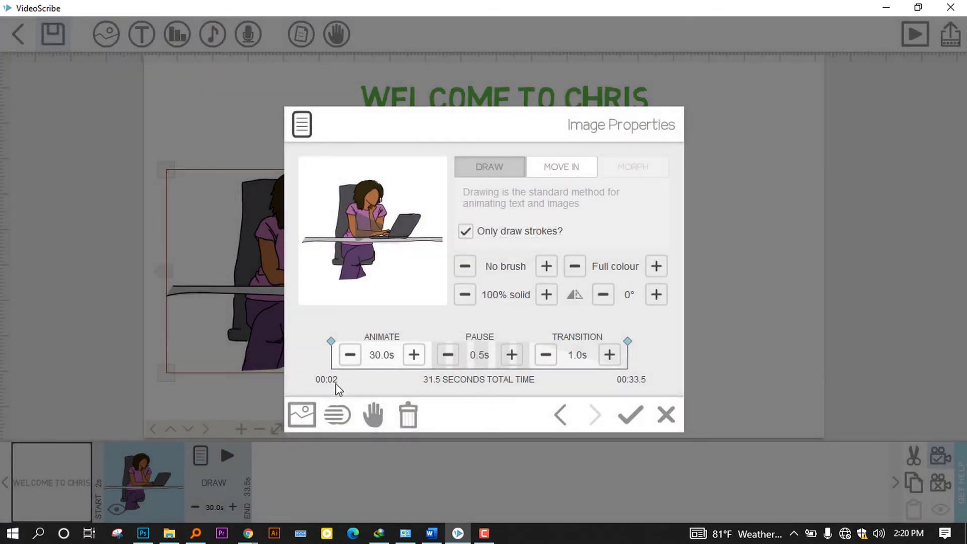
{"action": "left_click", "coordinate": [379, 353]}
{"action": "left_click", "coordinate": [452, 281]}
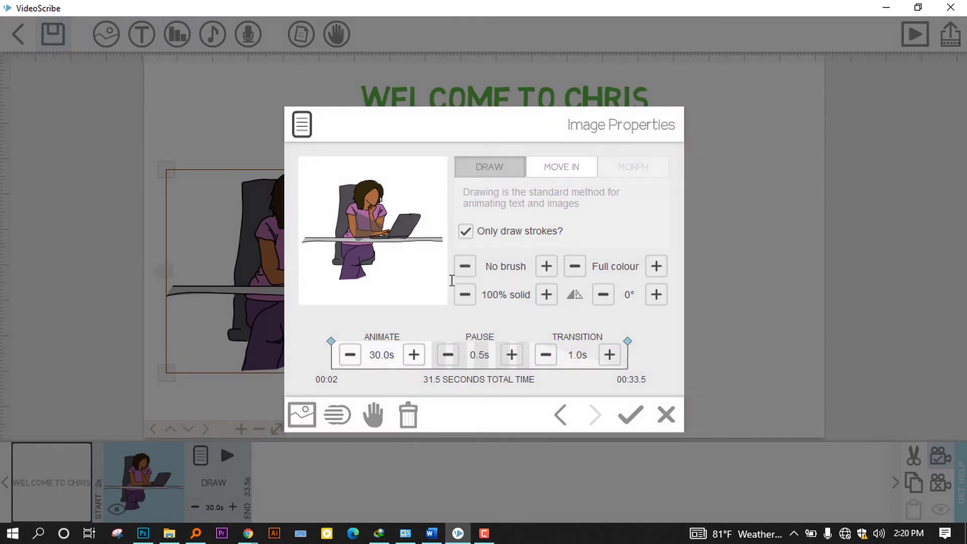
{"action": "left_click", "coordinate": [381, 355]}
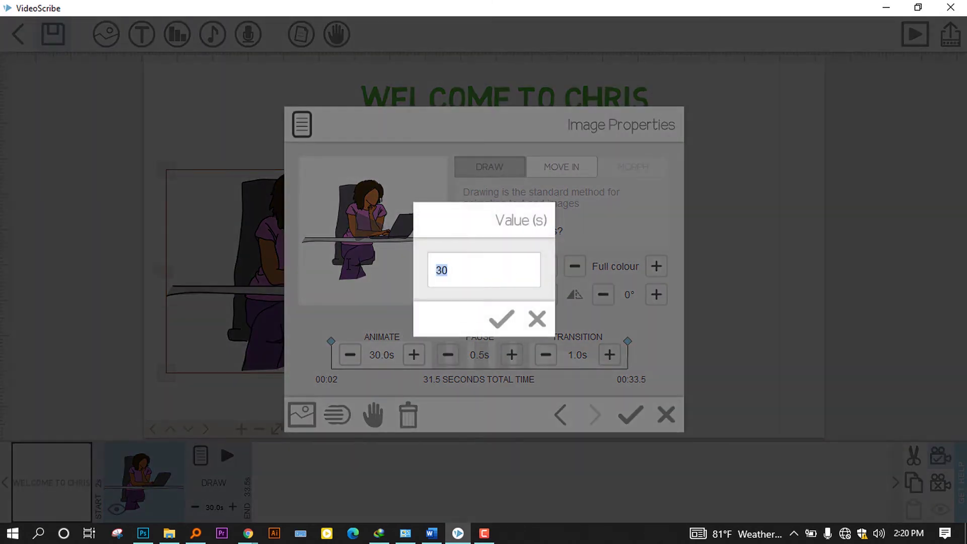
{"action": "type", "text": "4"}
{"action": "left_click", "coordinate": [501, 319]}
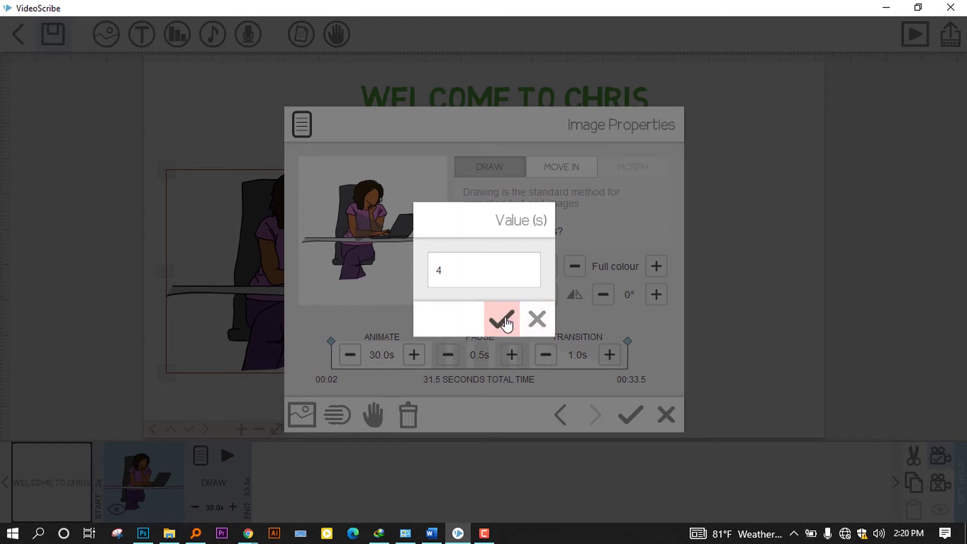
{"action": "left_click", "coordinate": [447, 355]}
{"action": "left_click", "coordinate": [546, 355]}
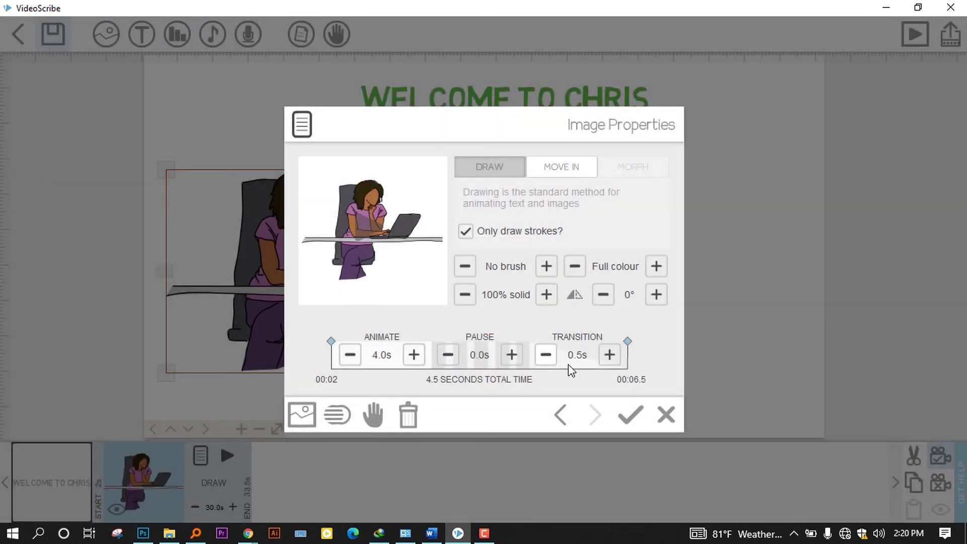
{"action": "left_click", "coordinate": [631, 416]}
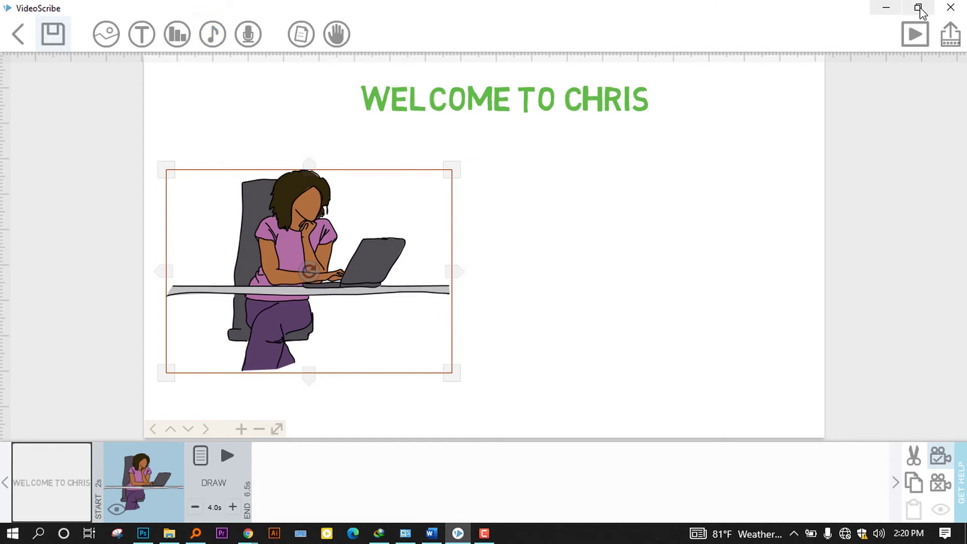
{"action": "left_click", "coordinate": [915, 35]}
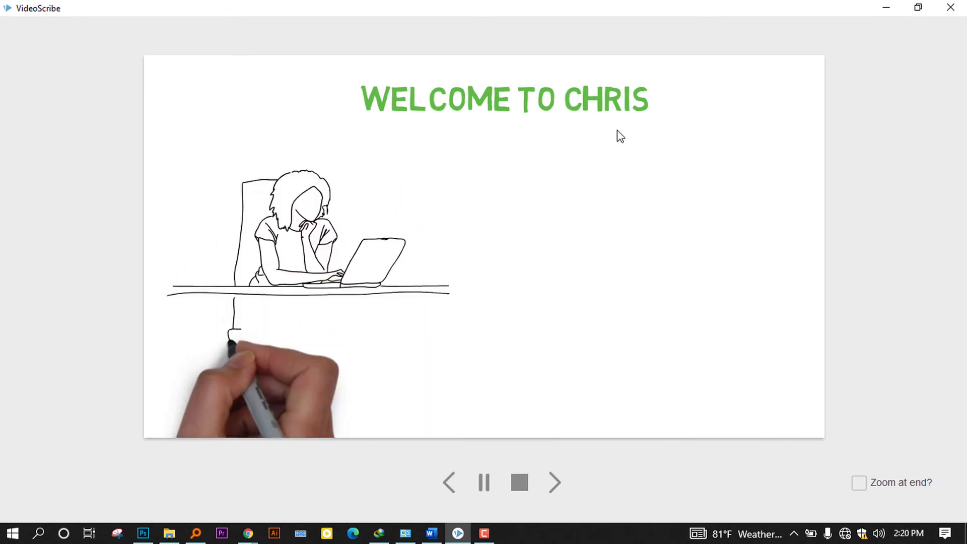
{"action": "key", "text": "Escape"}
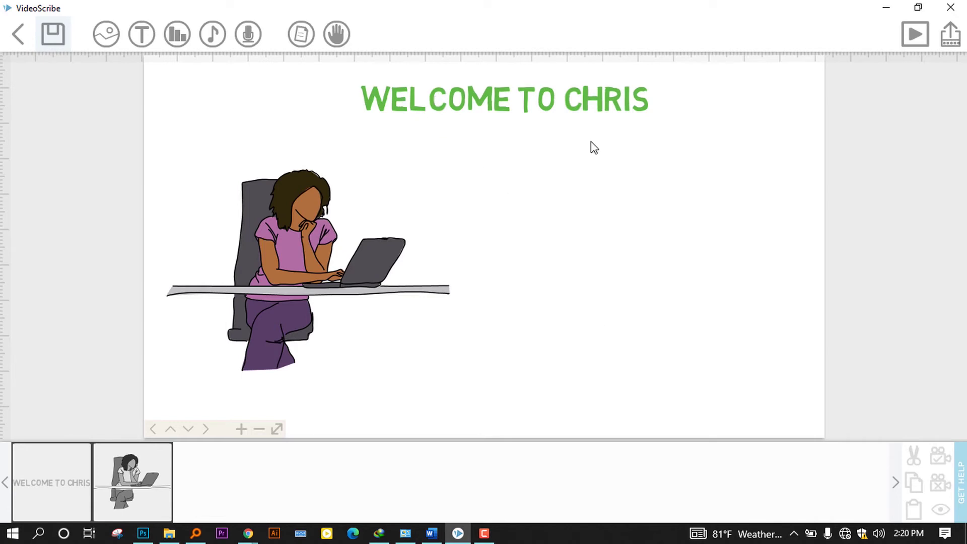
{"action": "left_click", "coordinate": [155, 479]}
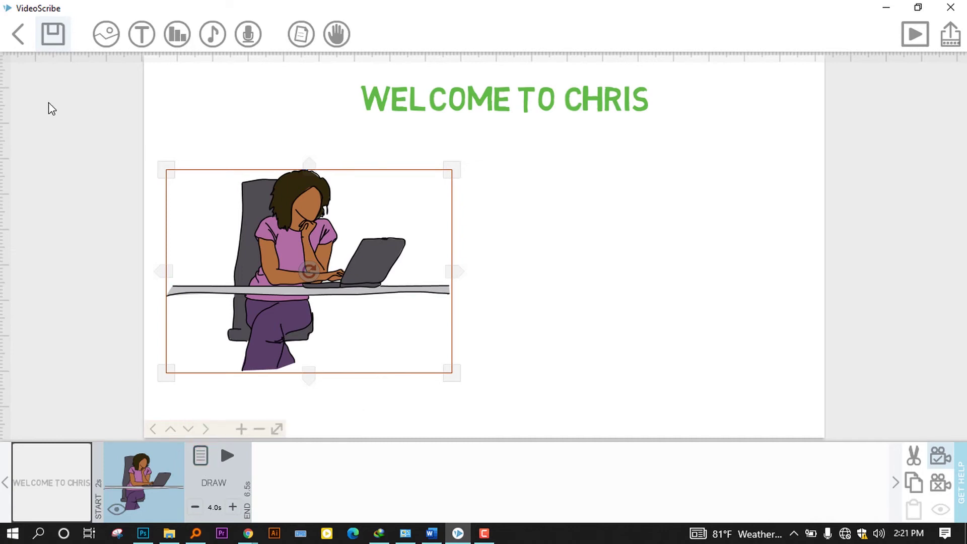
Abandon an Add chart attempt, then add the curved black arrow image from the library
{"action": "left_click", "coordinate": [178, 34]}
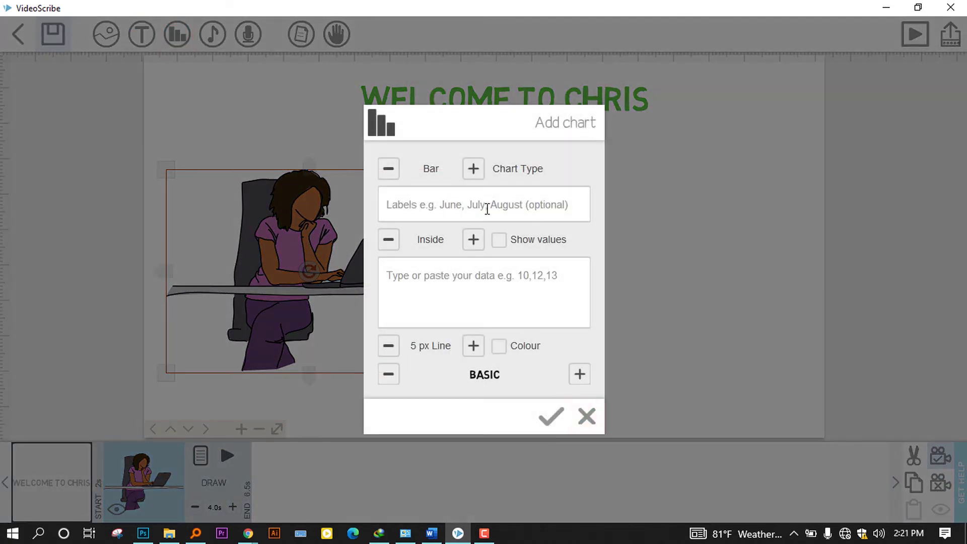
{"action": "left_click", "coordinate": [587, 417]}
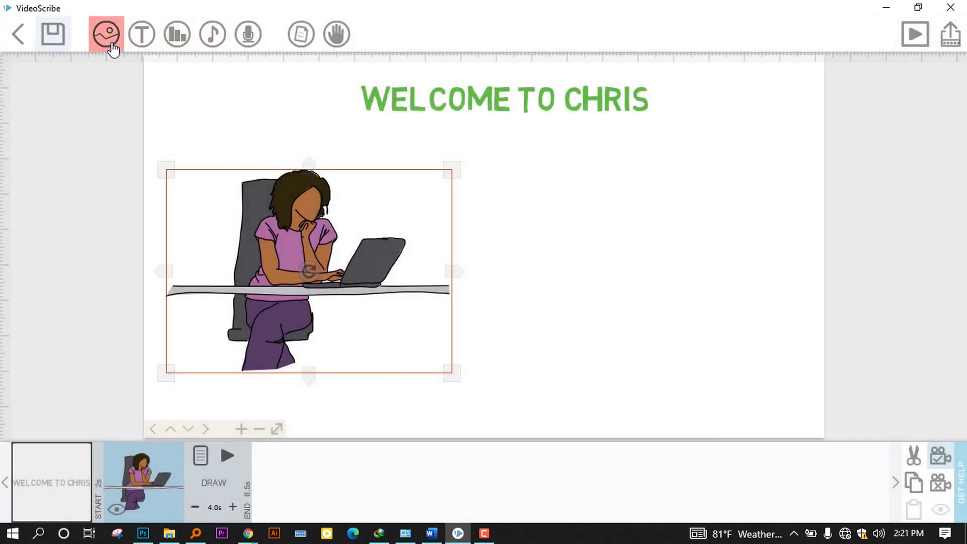
{"action": "left_click", "coordinate": [112, 46]}
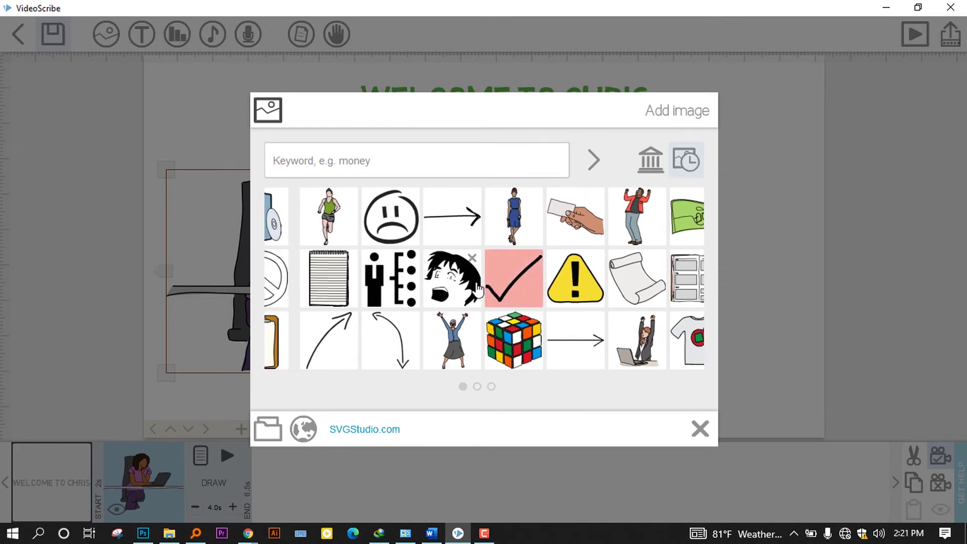
{"action": "scroll", "coordinate": [481, 287], "scroll_direction": "down", "scroll_amount": 10}
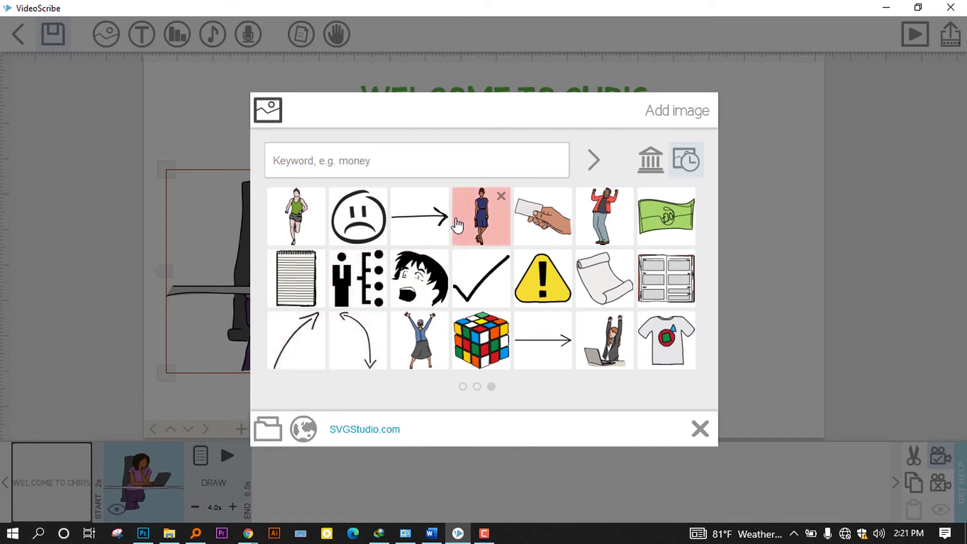
{"action": "left_click", "coordinate": [307, 355]}
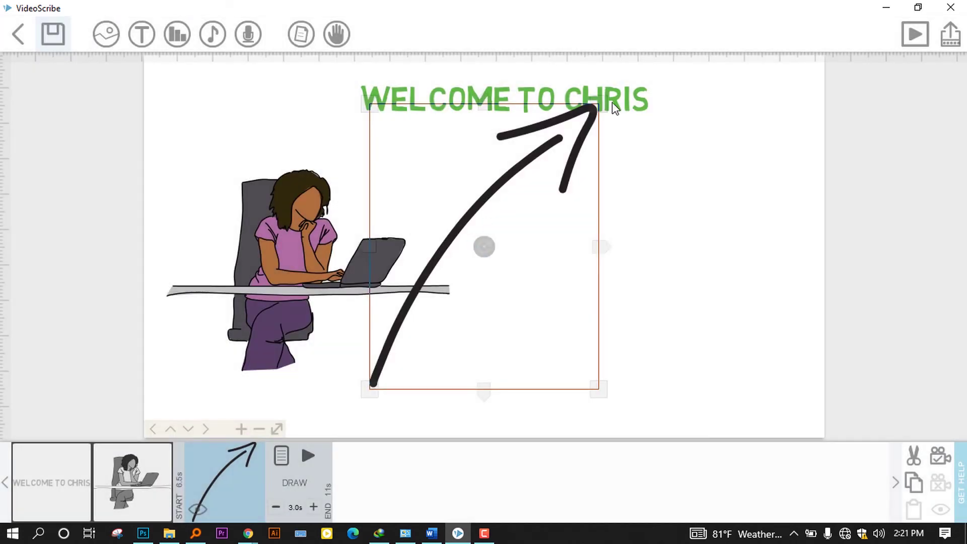
Shrink and rotate the arrow to point right, then cut its draw time to 1.5s
{"action": "left_click_drag", "start_coordinate": [614, 107], "coordinate": [545, 202]}
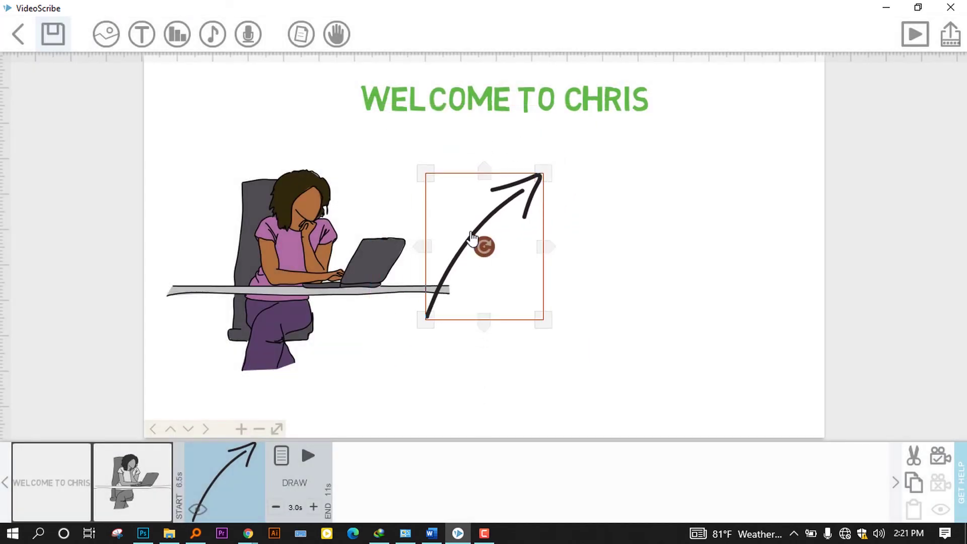
{"action": "left_click_drag", "start_coordinate": [472, 236], "coordinate": [560, 276]}
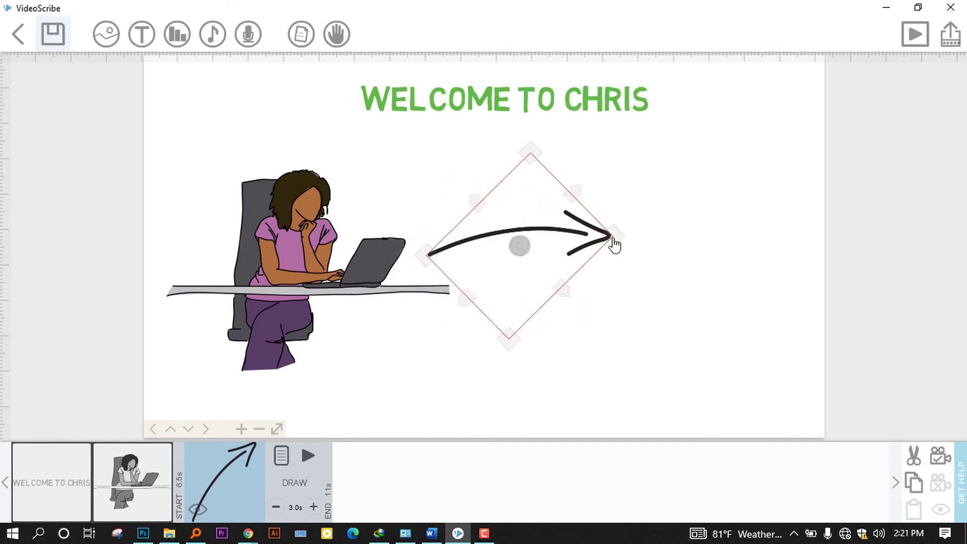
{"action": "left_click_drag", "start_coordinate": [615, 245], "coordinate": [529, 262]}
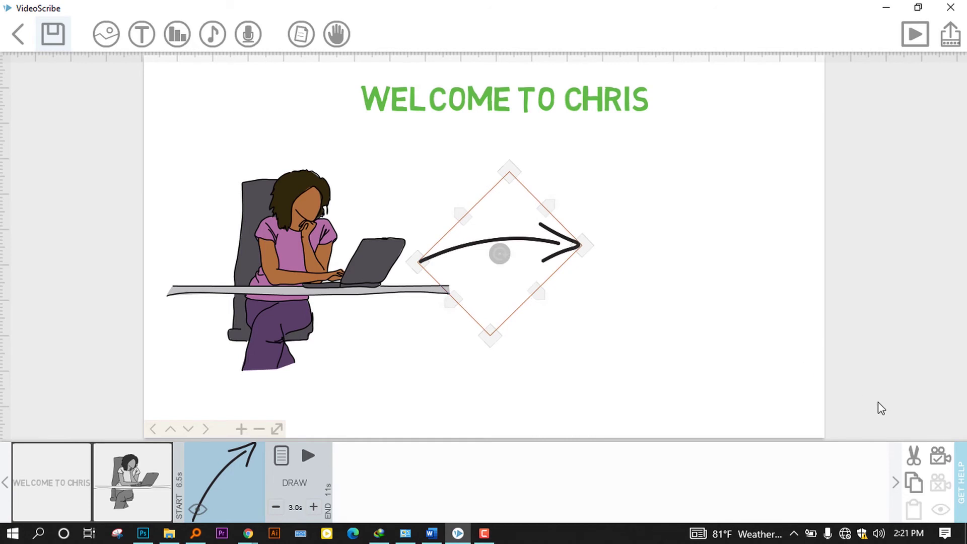
{"action": "left_click", "coordinate": [941, 456]}
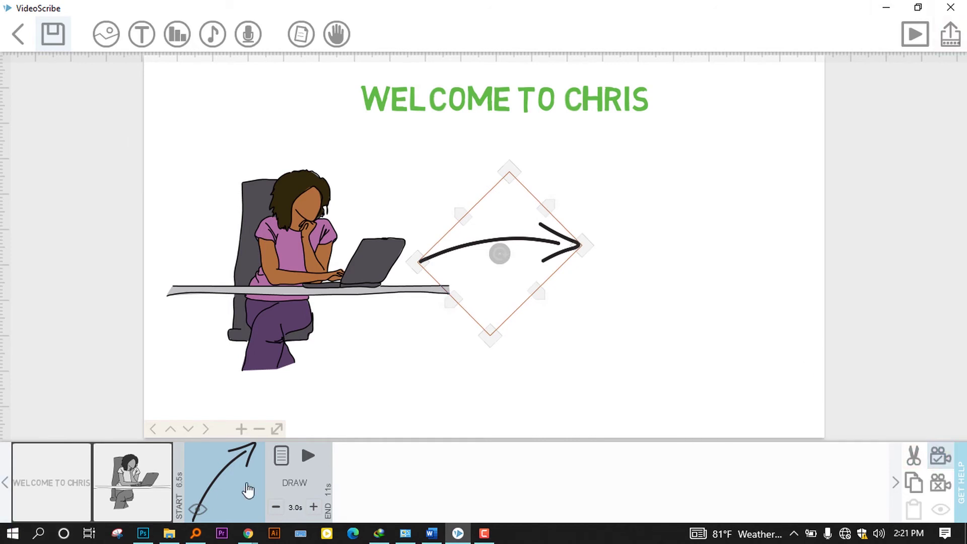
{"action": "left_click", "coordinate": [276, 507]}
{"action": "left_click", "coordinate": [276, 506]}
{"action": "left_click", "coordinate": [276, 507]}
Preview the arrow's quicker drawing animation twice, then bring up the Add image library
{"action": "left_click", "coordinate": [308, 458]}
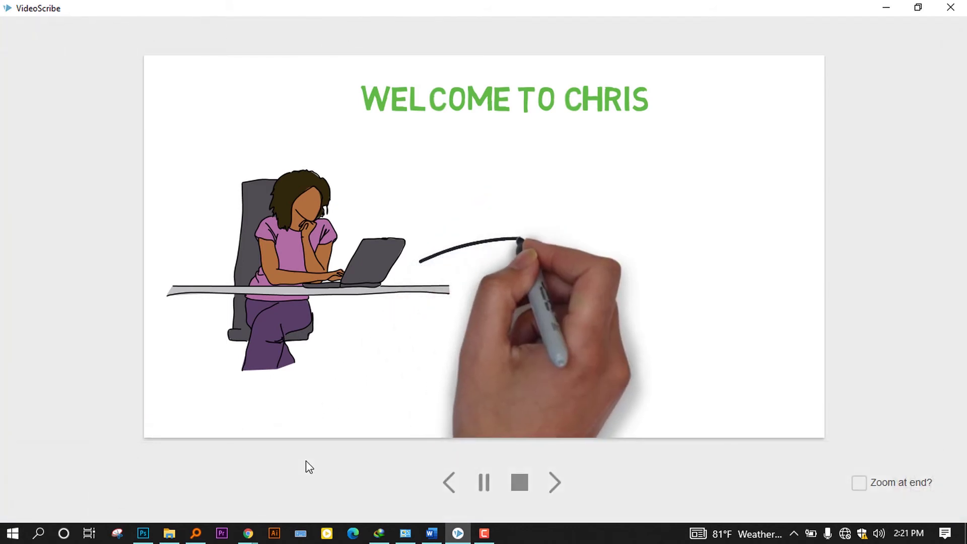
{"action": "left_click", "coordinate": [521, 485]}
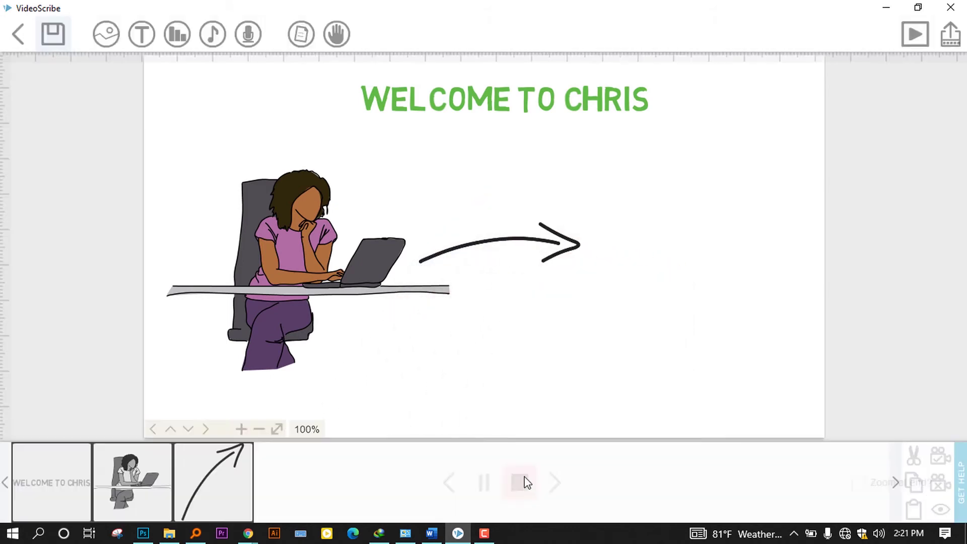
{"action": "left_click", "coordinate": [216, 486]}
{"action": "left_click", "coordinate": [125, 481]}
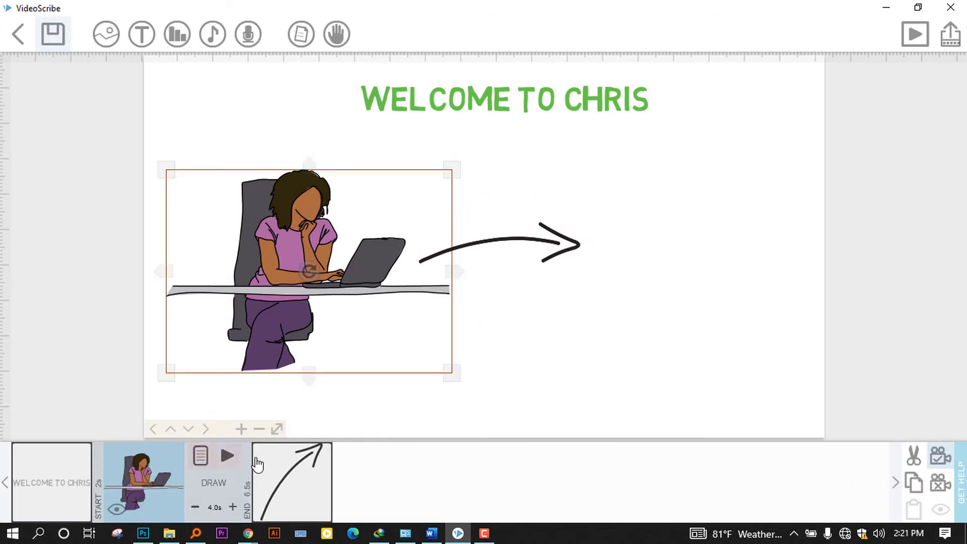
{"action": "left_click", "coordinate": [83, 481]}
{"action": "left_click", "coordinate": [272, 490]}
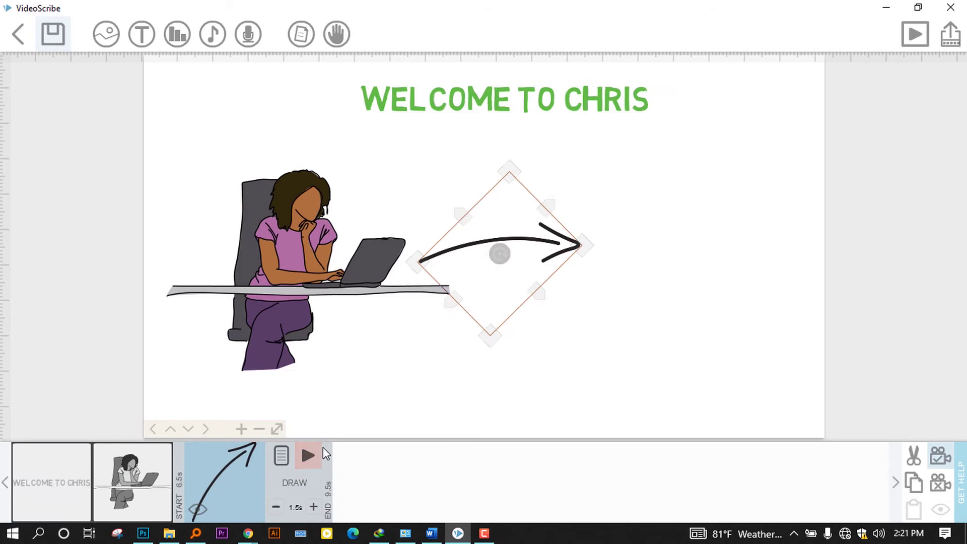
{"action": "left_click", "coordinate": [307, 454]}
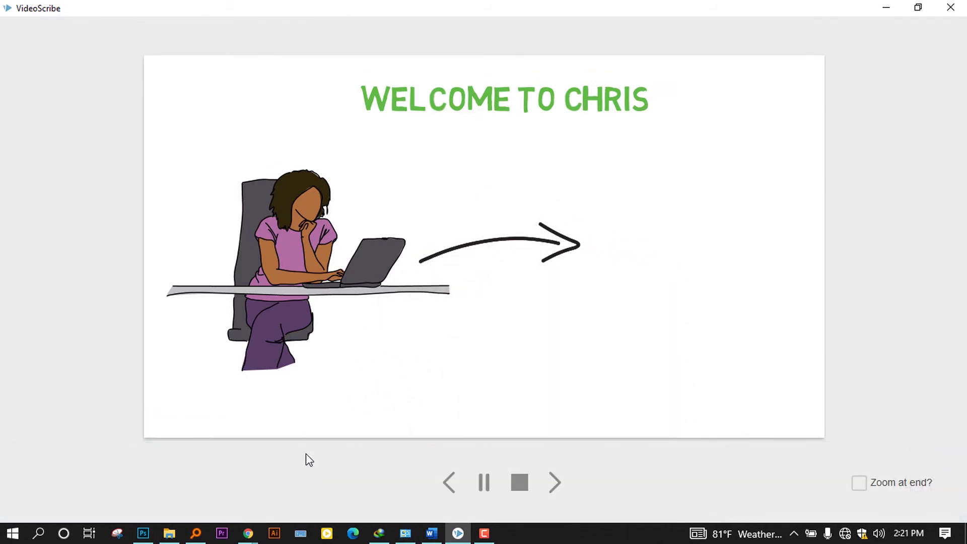
{"action": "left_click", "coordinate": [517, 485]}
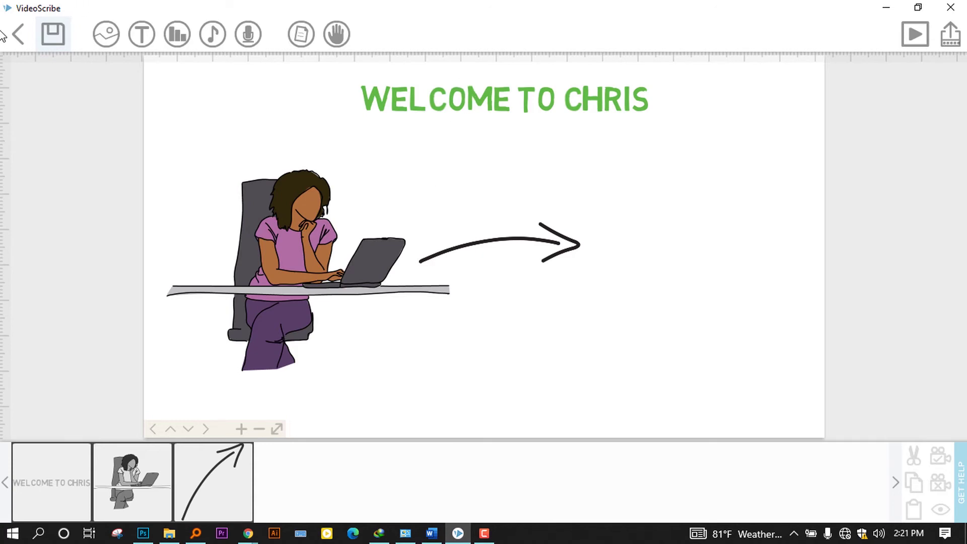
{"action": "left_click", "coordinate": [106, 34]}
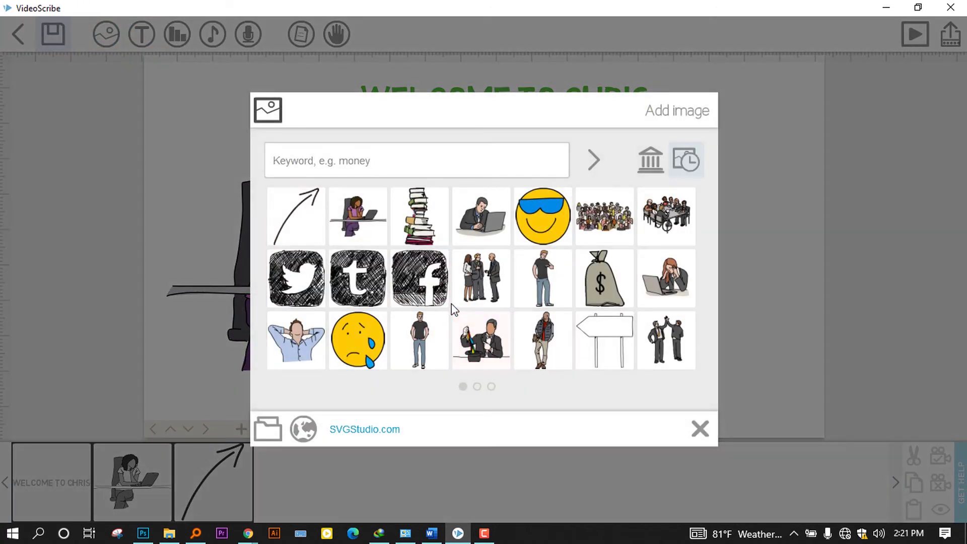
Add the £10 banknote sketch and resize it to sit at the arrow's tip
{"action": "scroll", "coordinate": [428, 292], "scroll_direction": "down", "scroll_amount": 6}
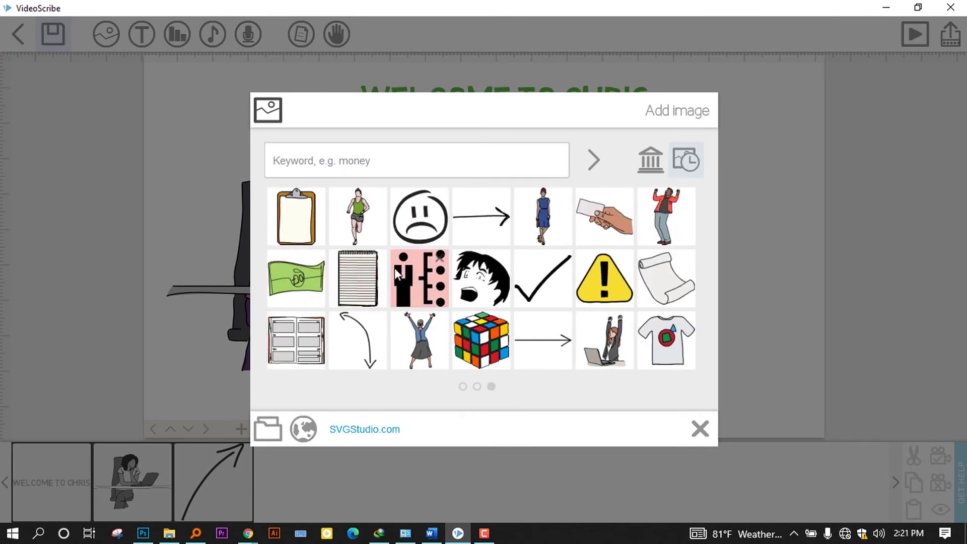
{"action": "left_click", "coordinate": [297, 284]}
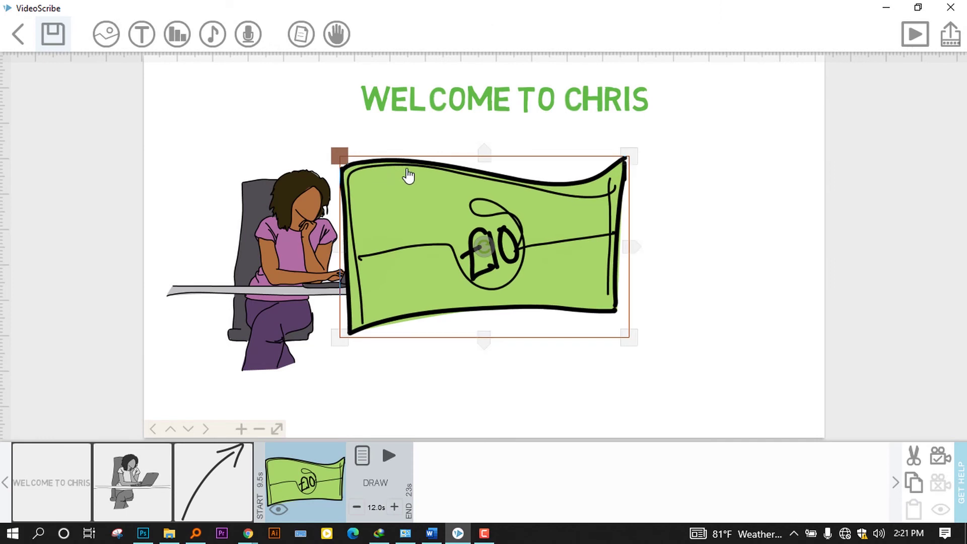
{"action": "left_click_drag", "start_coordinate": [342, 158], "coordinate": [422, 210]}
{"action": "left_click_drag", "start_coordinate": [517, 262], "coordinate": [728, 254]}
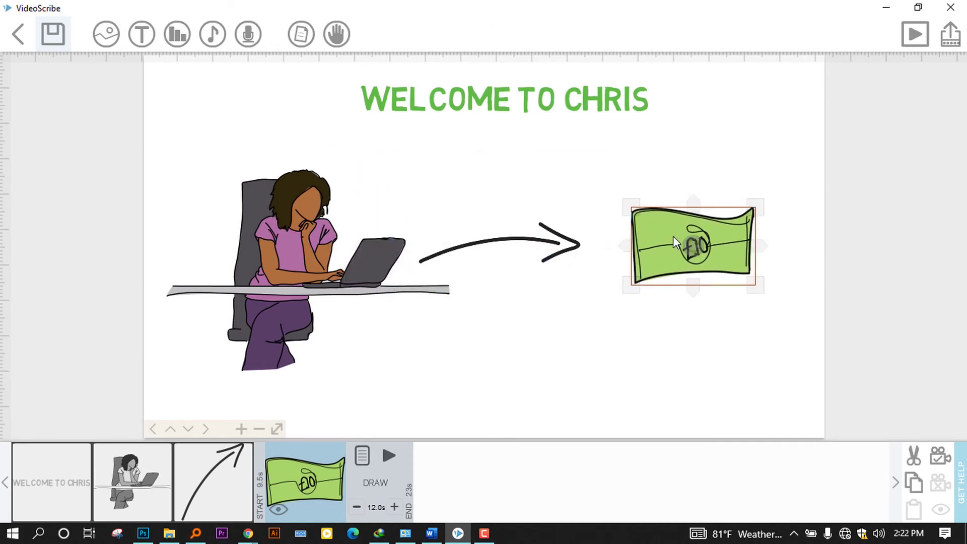
{"action": "left_click_drag", "start_coordinate": [758, 285], "coordinate": [778, 309]}
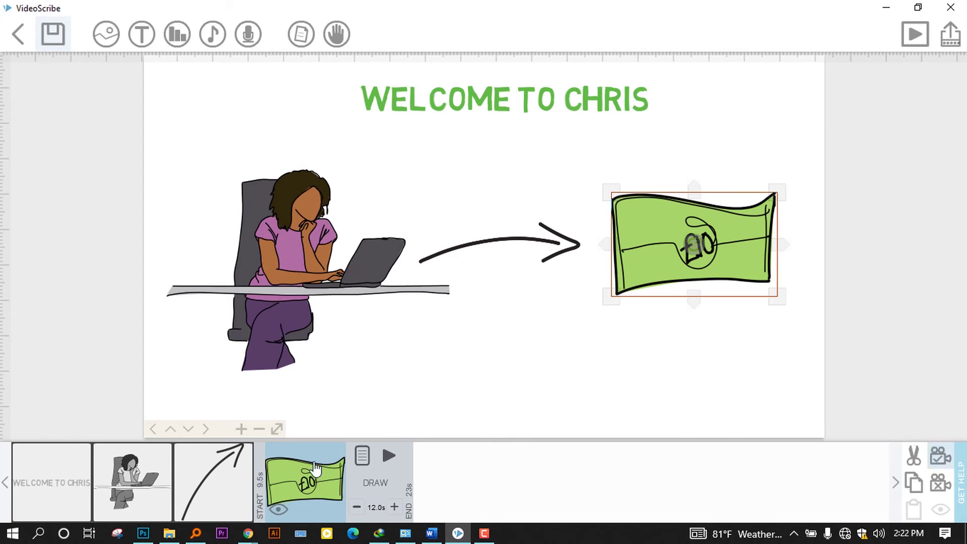
Cut the banknote's animate time down to 1 second
{"action": "left_click", "coordinate": [356, 507]}
{"action": "left_click", "coordinate": [357, 507]}
{"action": "left_click", "coordinate": [357, 507]}
{"action": "left_click", "coordinate": [363, 455]}
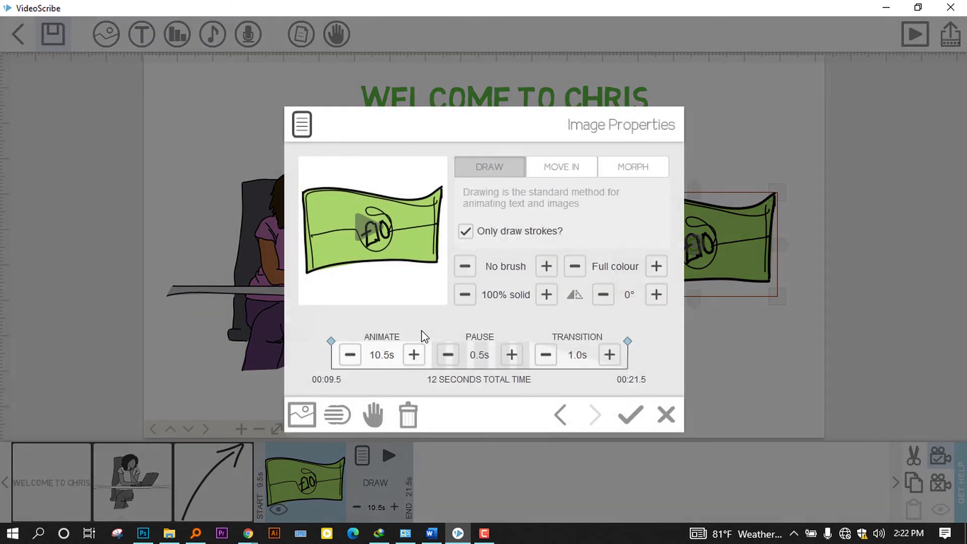
{"action": "left_click", "coordinate": [349, 355]}
{"action": "left_click", "coordinate": [350, 355]}
{"action": "left_click", "coordinate": [349, 354]}
{"action": "left_click", "coordinate": [350, 354]}
{"action": "left_click", "coordinate": [350, 355]}
{"action": "left_click", "coordinate": [351, 355]}
{"action": "left_click", "coordinate": [351, 355]}
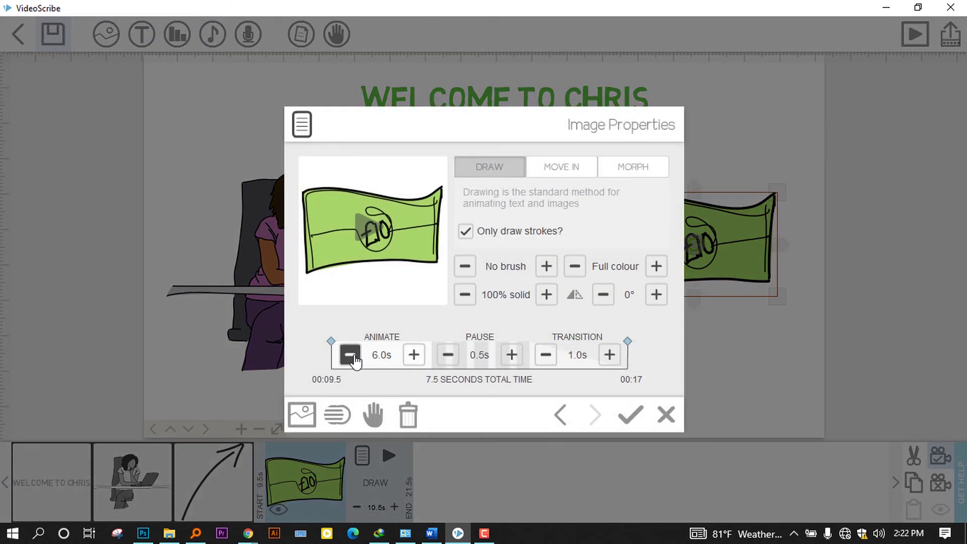
{"action": "left_click", "coordinate": [351, 355]}
{"action": "left_click", "coordinate": [350, 355]}
{"action": "left_click", "coordinate": [351, 356]}
{"action": "left_click", "coordinate": [351, 355]}
{"action": "left_click", "coordinate": [350, 355]}
{"action": "left_click", "coordinate": [351, 355]}
{"action": "left_click", "coordinate": [351, 355]}
{"action": "left_click", "coordinate": [351, 355]}
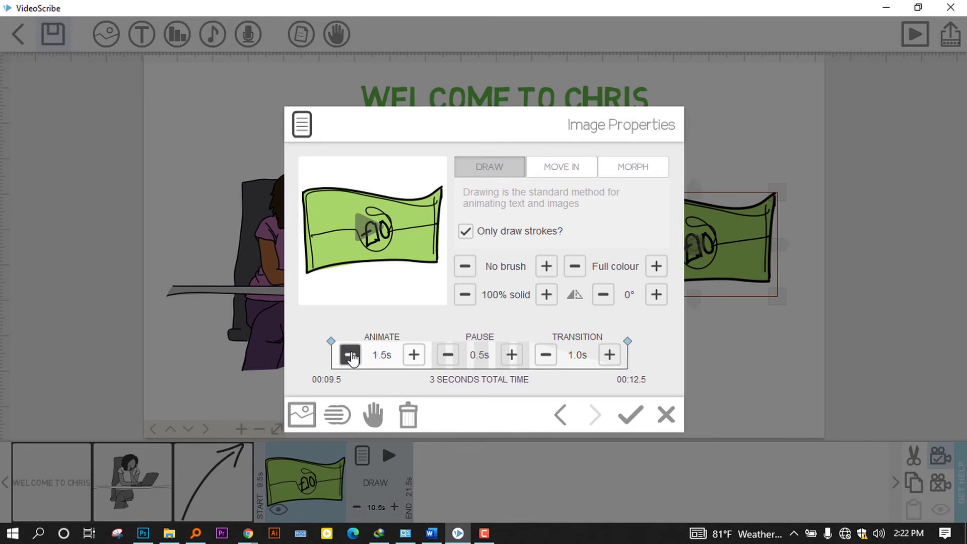
{"action": "left_click", "coordinate": [351, 355]}
{"action": "left_click", "coordinate": [631, 415]}
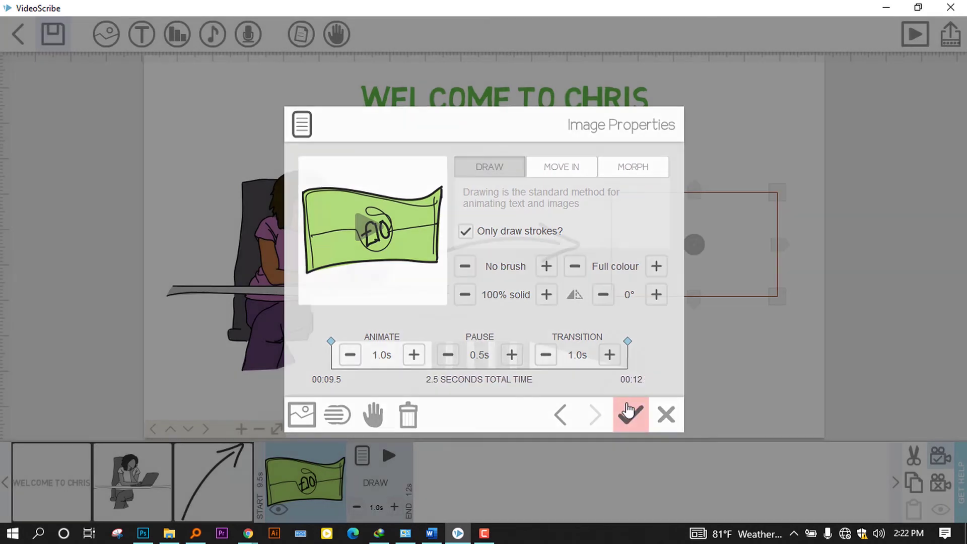
Remove the pause after the banknote and shorten its transition
{"action": "left_click", "coordinate": [375, 473]}
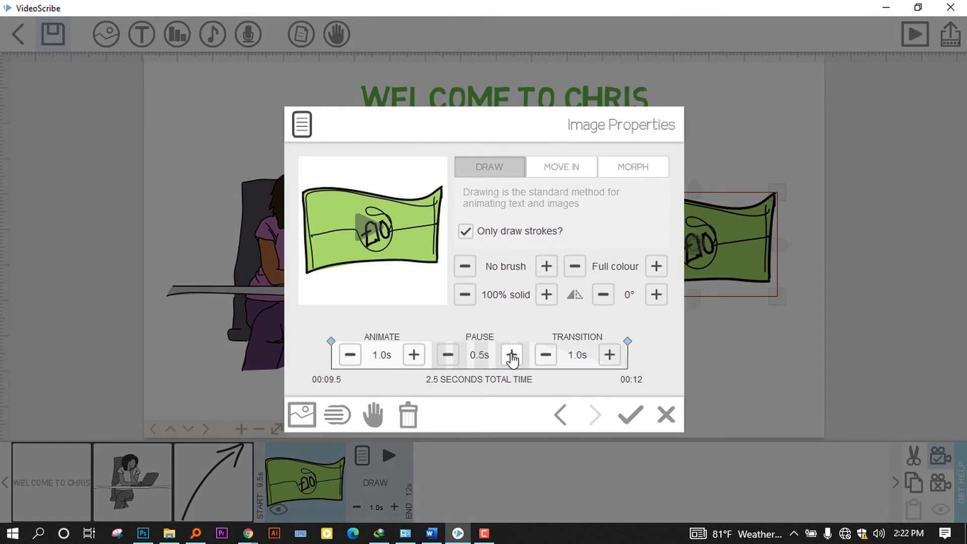
{"action": "left_click", "coordinate": [547, 356]}
{"action": "left_click", "coordinate": [448, 355]}
{"action": "left_click", "coordinate": [631, 415]}
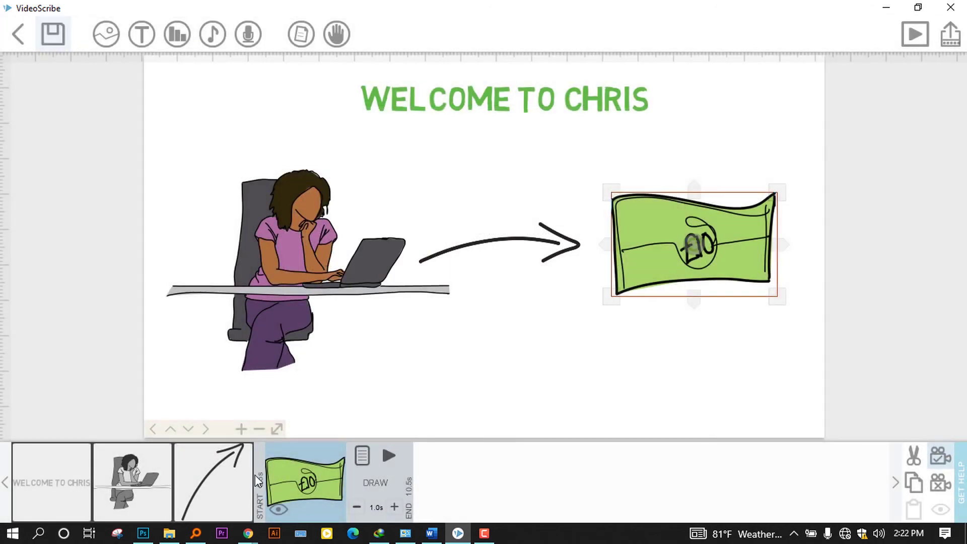
Reduce the arrow's transition time to zero and preview the whole scribe
{"action": "left_click", "coordinate": [249, 476]}
{"action": "left_click", "coordinate": [281, 455]}
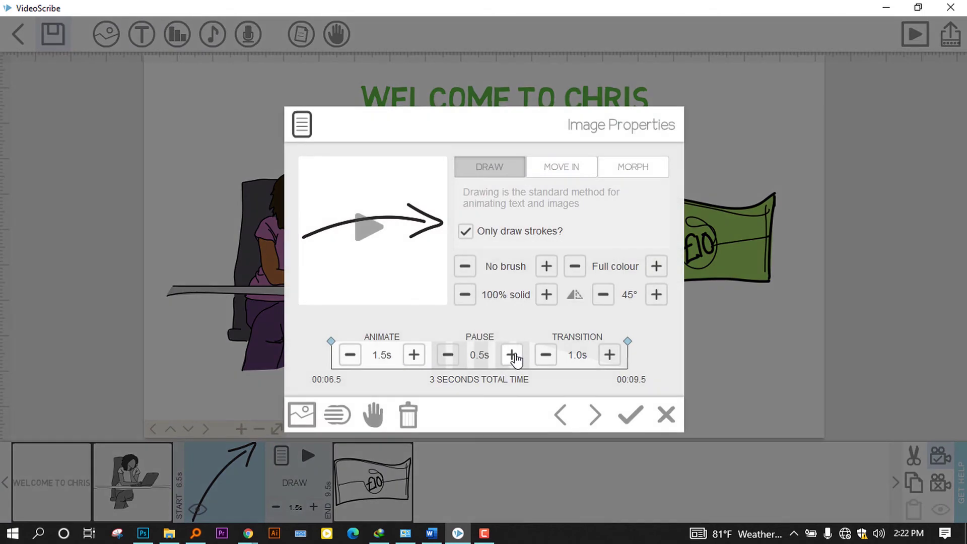
{"action": "left_click", "coordinate": [578, 355]}
{"action": "left_click", "coordinate": [603, 395]}
{"action": "left_click", "coordinate": [545, 355]}
{"action": "left_click", "coordinate": [546, 355]}
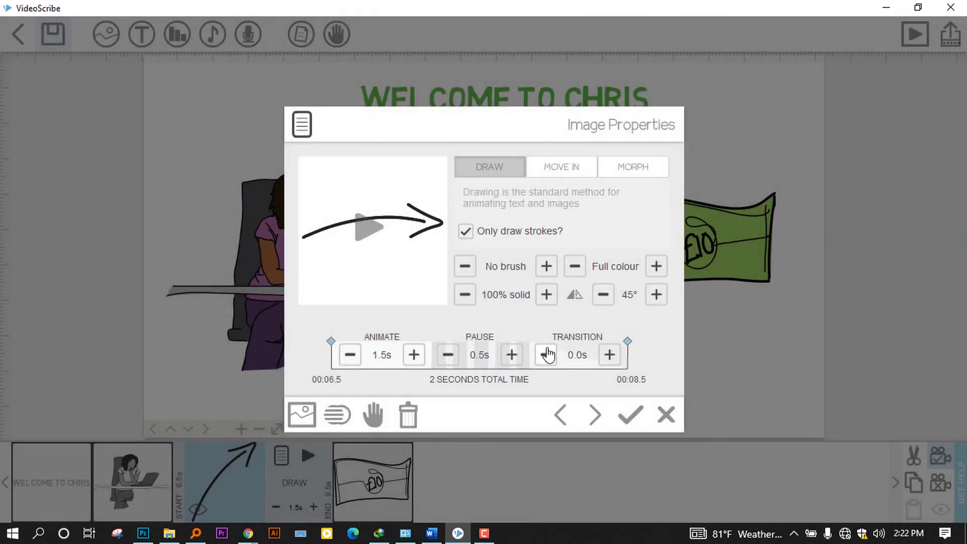
{"action": "left_click", "coordinate": [631, 415]}
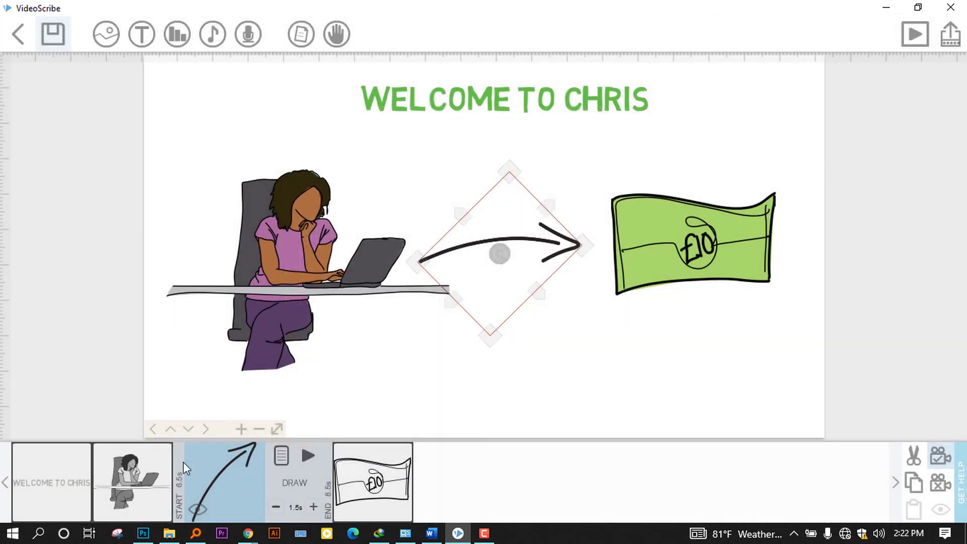
{"action": "left_click", "coordinate": [913, 49]}
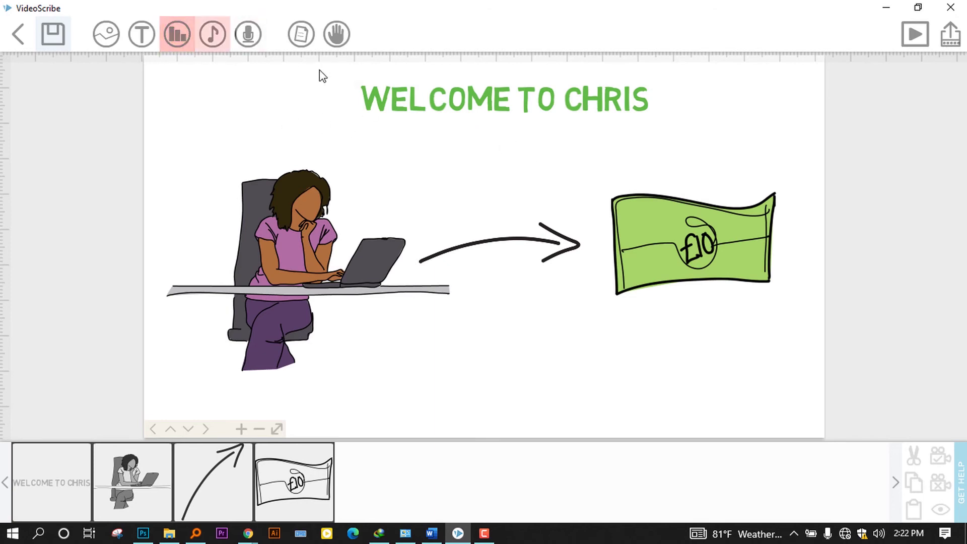
Dismiss the connection warning, cancel the music file picker and close the Browse music panel
{"action": "left_click", "coordinate": [212, 37]}
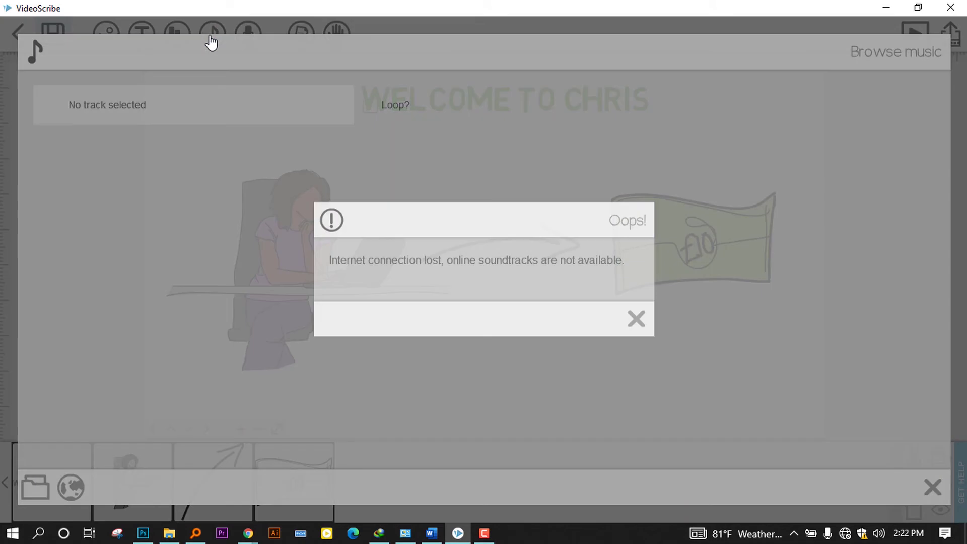
{"action": "left_click", "coordinate": [634, 322]}
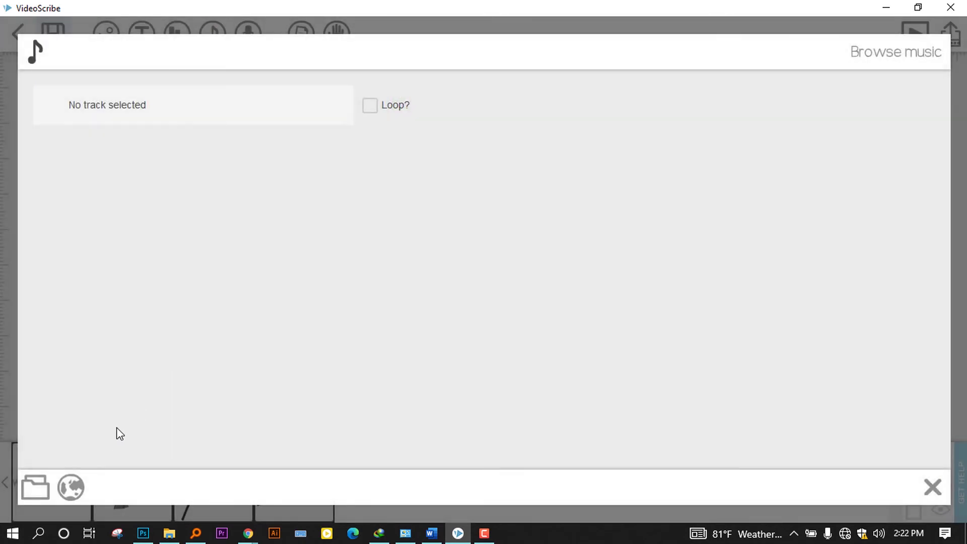
{"action": "left_click", "coordinate": [34, 486]}
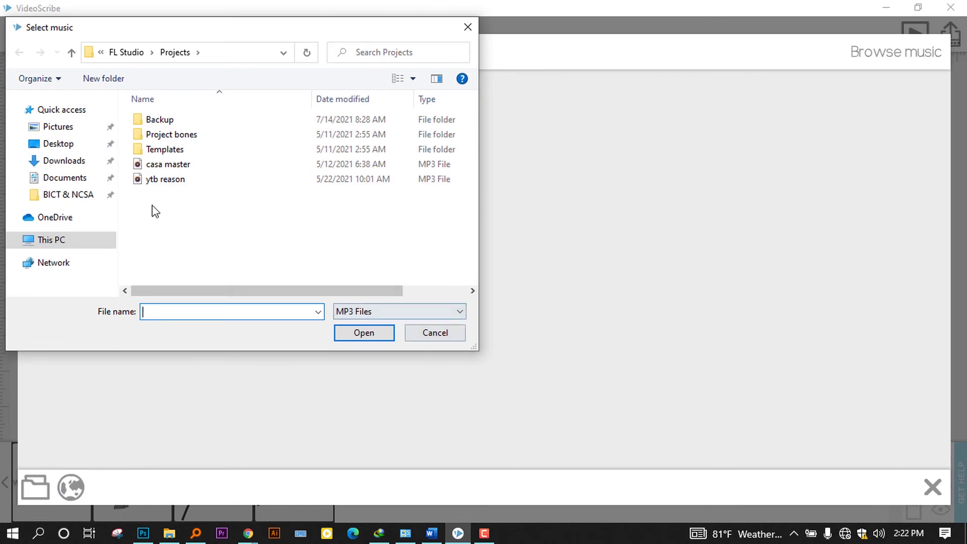
{"action": "left_click", "coordinate": [456, 337]}
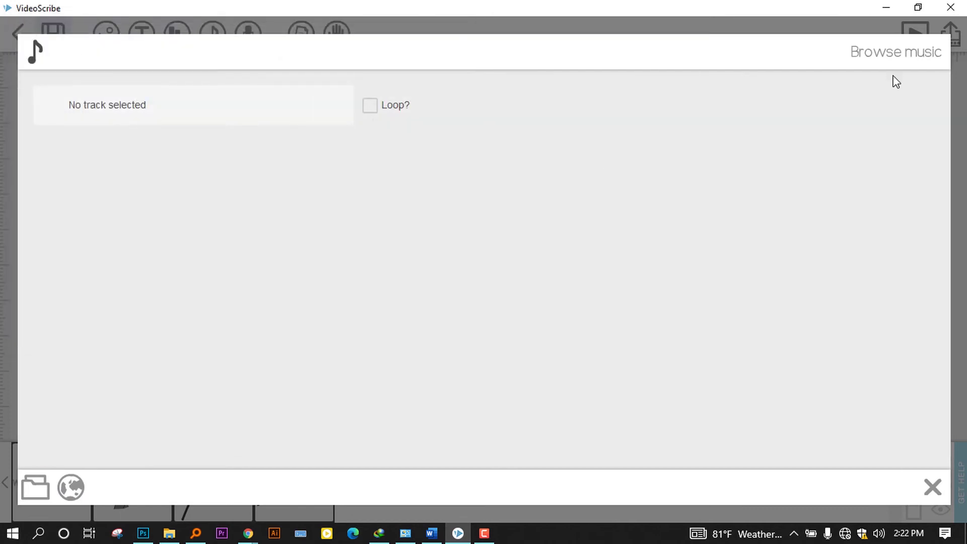
{"action": "left_click", "coordinate": [938, 492]}
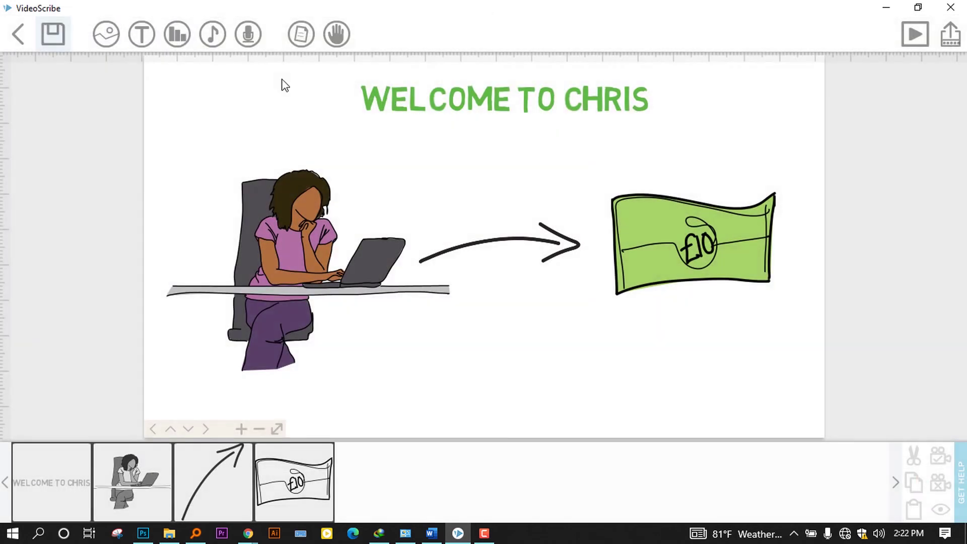
{"action": "left_click", "coordinate": [245, 36]}
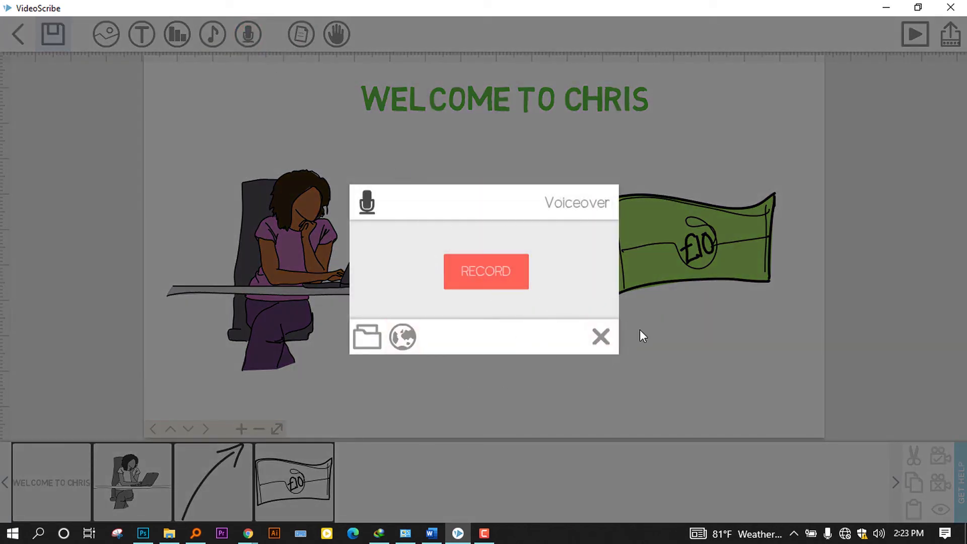
{"action": "left_click", "coordinate": [601, 337]}
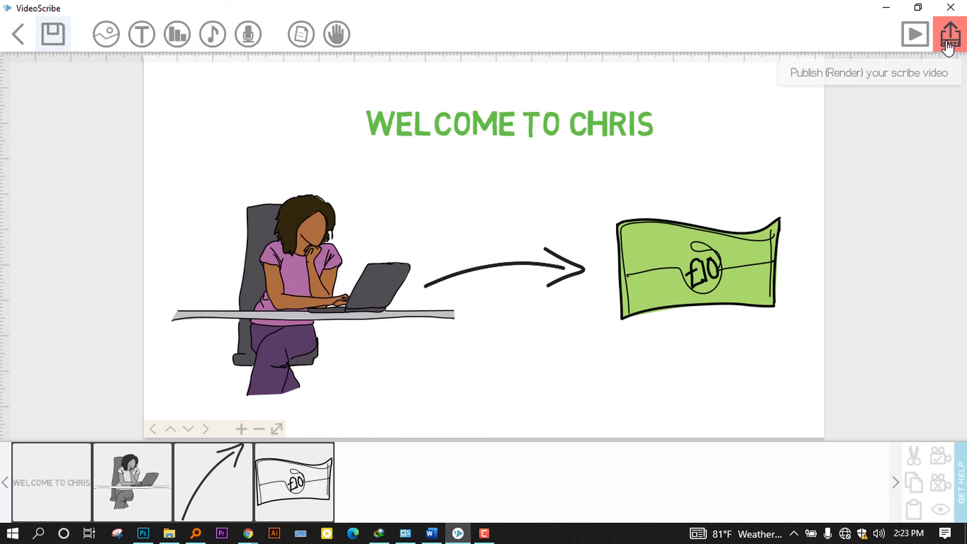
Set up a video file export named 'My first animated video'
{"action": "left_click", "coordinate": [947, 44]}
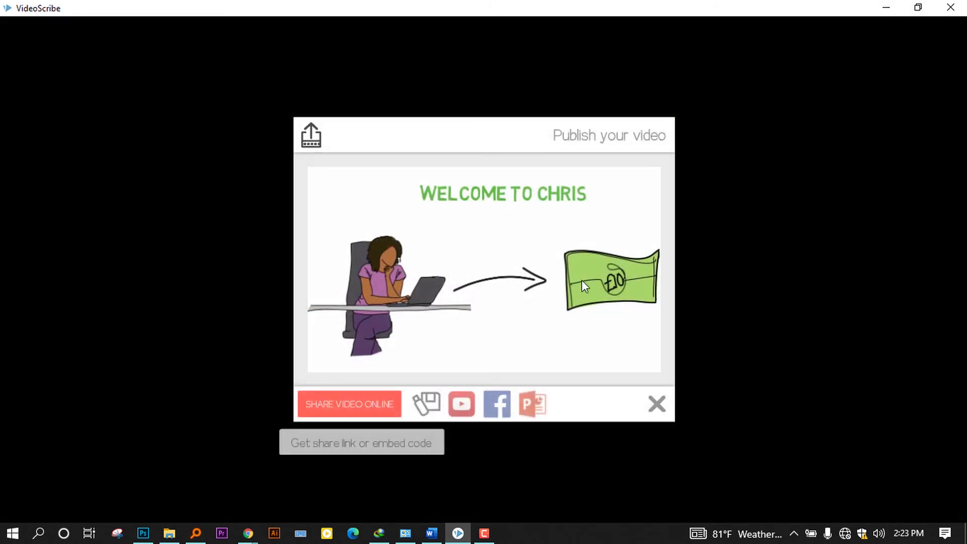
{"action": "left_click", "coordinate": [424, 405]}
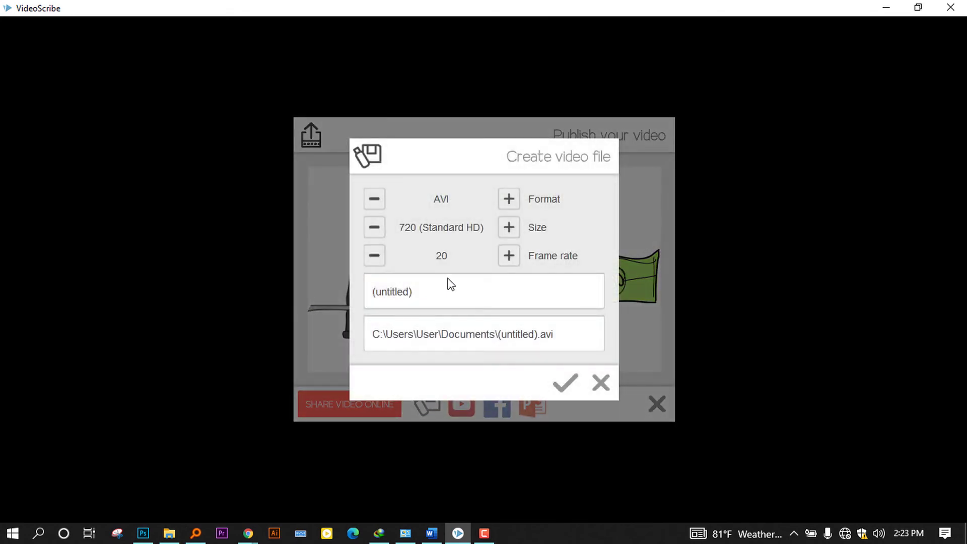
{"action": "left_click", "coordinate": [601, 383]}
{"action": "left_click", "coordinate": [427, 406]}
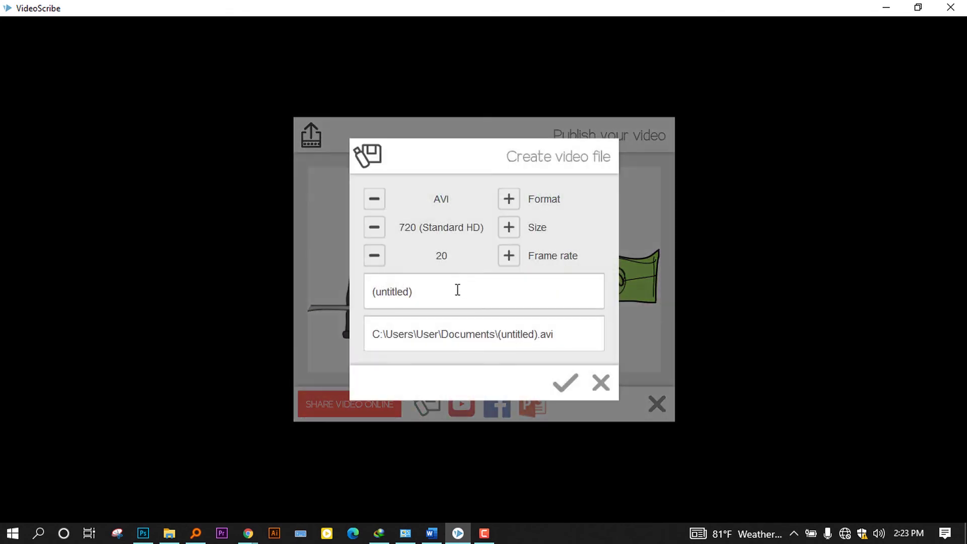
{"action": "left_click_drag", "start_coordinate": [456, 289], "coordinate": [266, 312]}
{"action": "type", "text": "M"}
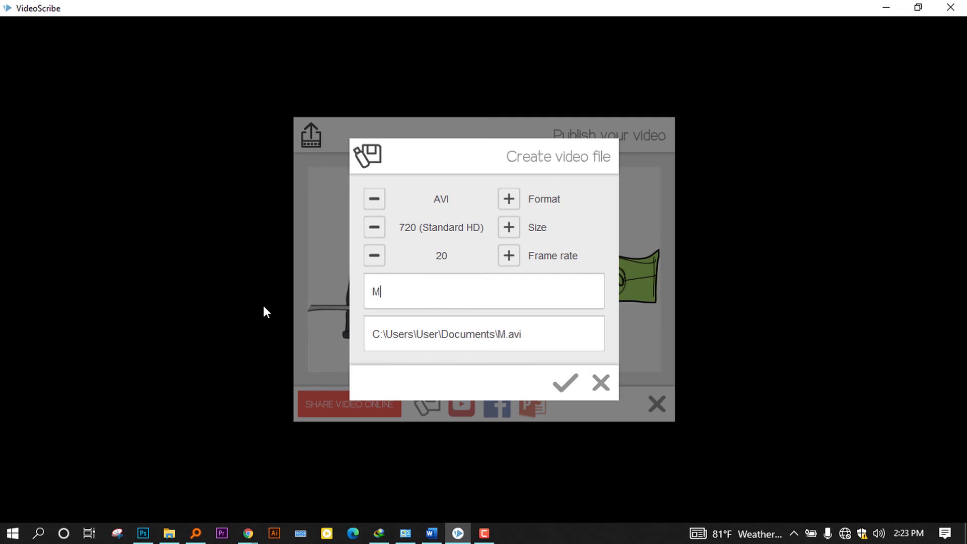
{"action": "type", "text": "y first animated video"}
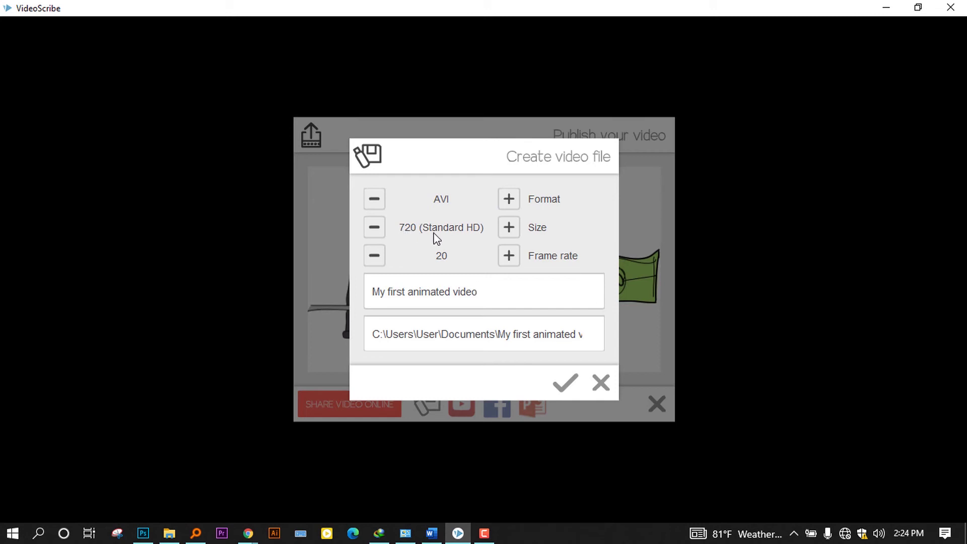
Keep AVI format, save to the Desktop and render the 720 HD, 20 fps video
{"action": "left_click", "coordinate": [509, 200]}
{"action": "left_click", "coordinate": [378, 199]}
{"action": "left_click", "coordinate": [378, 200]}
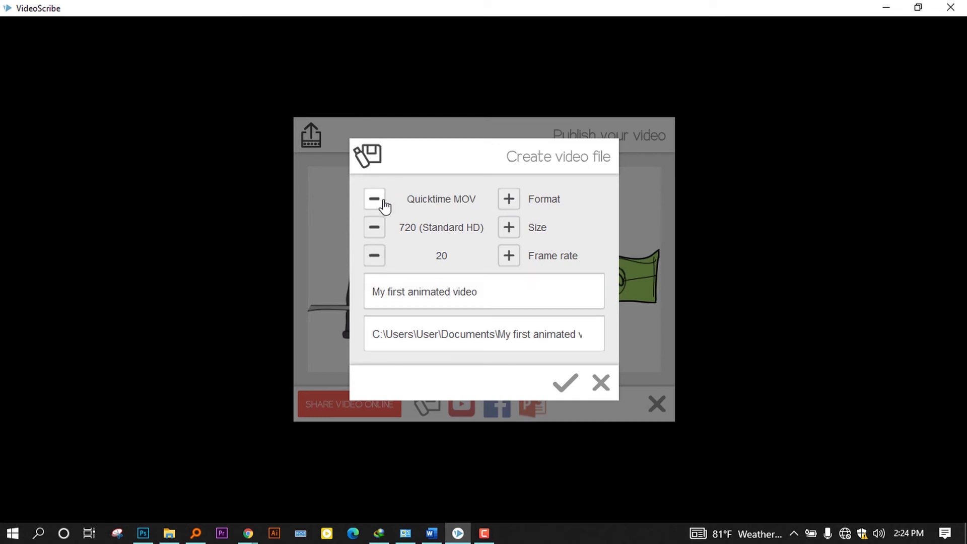
{"action": "left_click", "coordinate": [509, 200]}
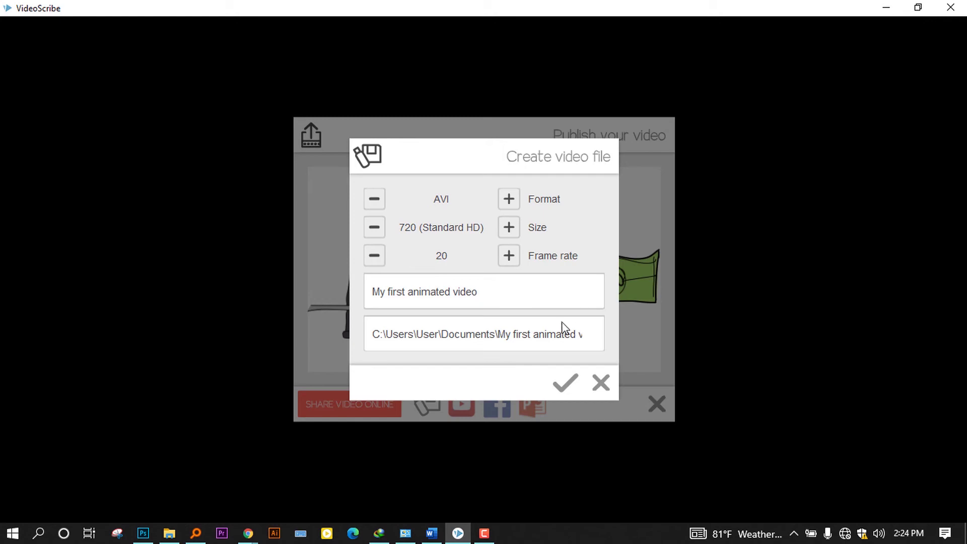
{"action": "left_click", "coordinate": [448, 340]}
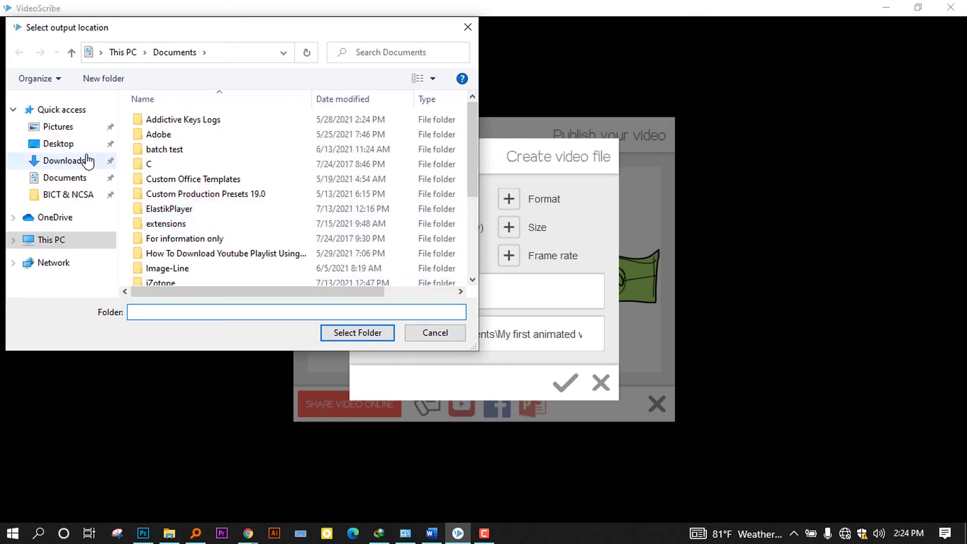
{"action": "left_click", "coordinate": [75, 146]}
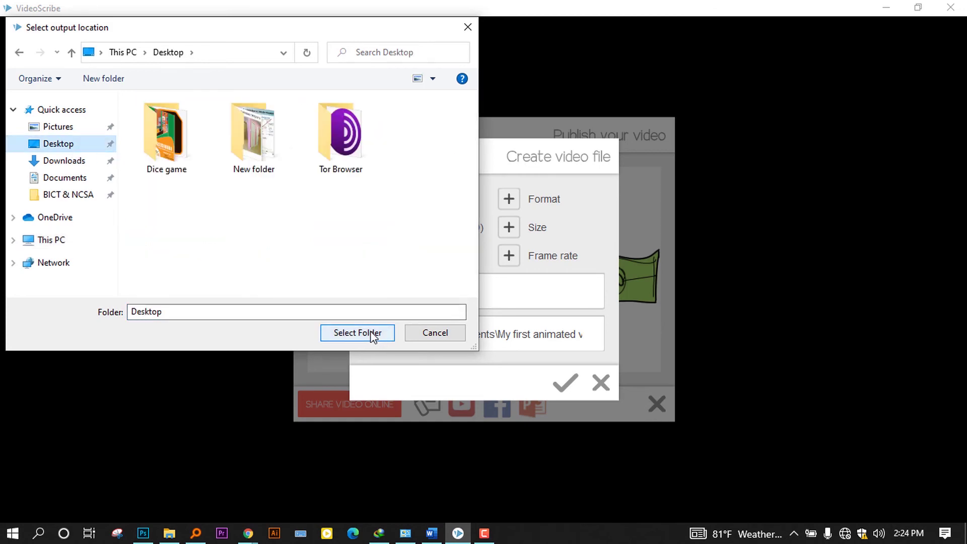
{"action": "left_click", "coordinate": [357, 333]}
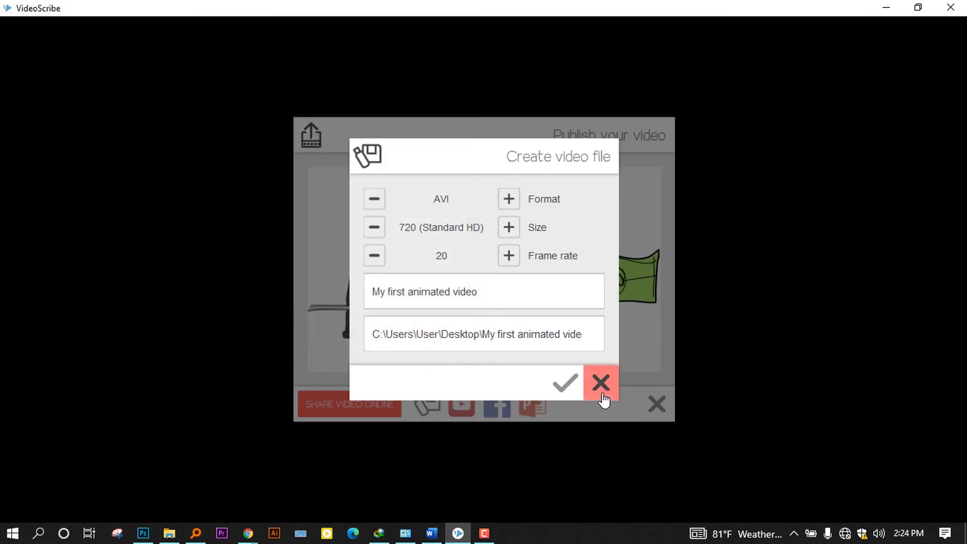
{"action": "left_click", "coordinate": [568, 384]}
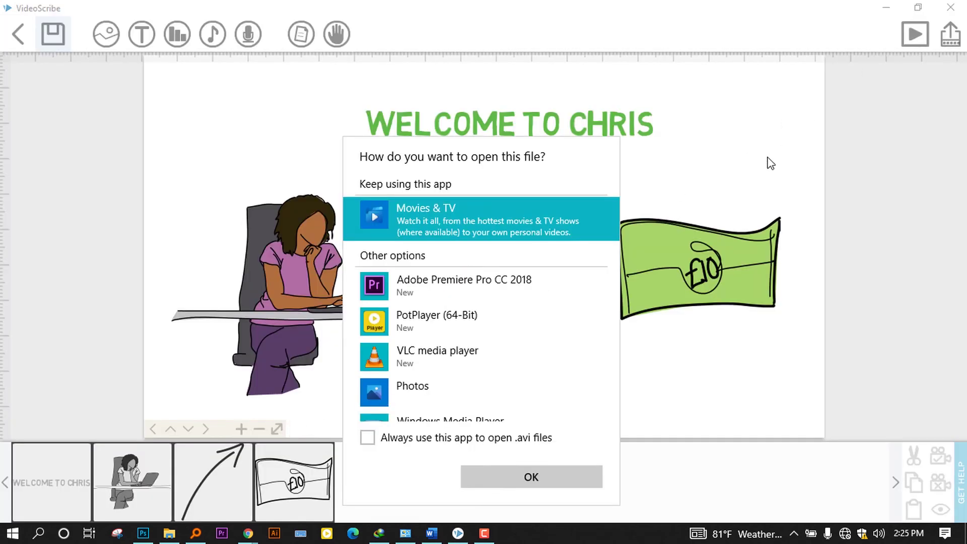
Play My first animated video.avi in PotPlayer, skip to 00:00:08, then close the player
{"action": "double_click", "coordinate": [417, 323]}
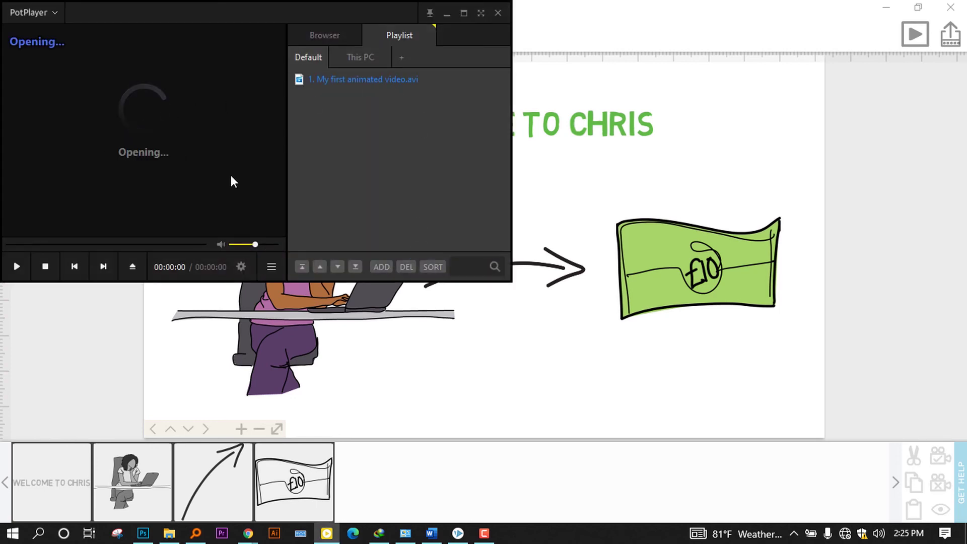
{"action": "scroll", "coordinate": [202, 167], "scroll_direction": "up", "scroll_amount": 1}
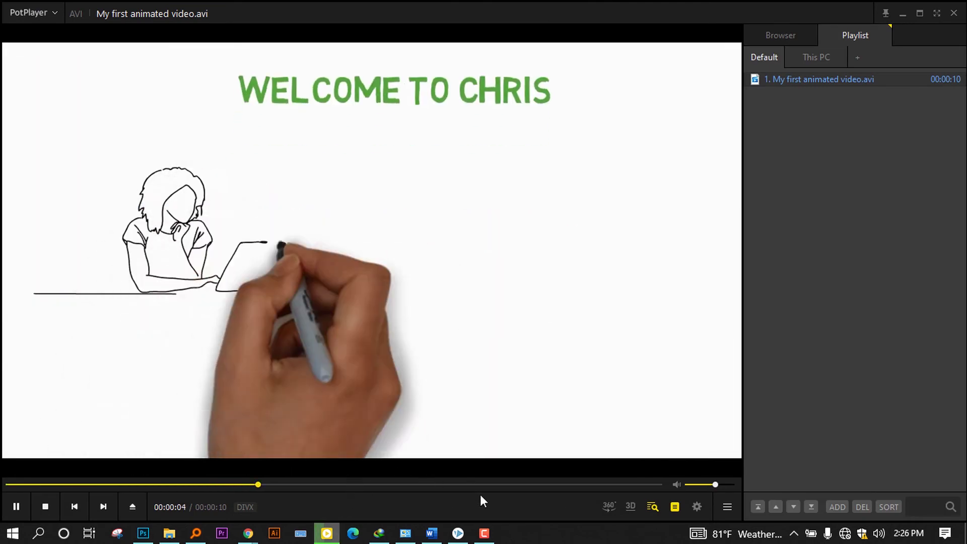
{"action": "left_click_drag", "start_coordinate": [482, 485], "coordinate": [625, 484]}
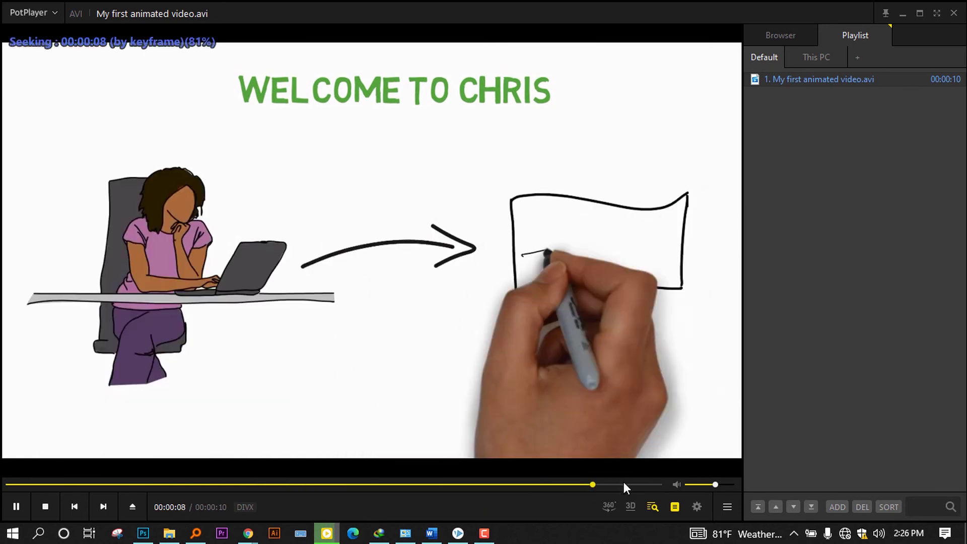
{"action": "left_click", "coordinate": [953, 12]}
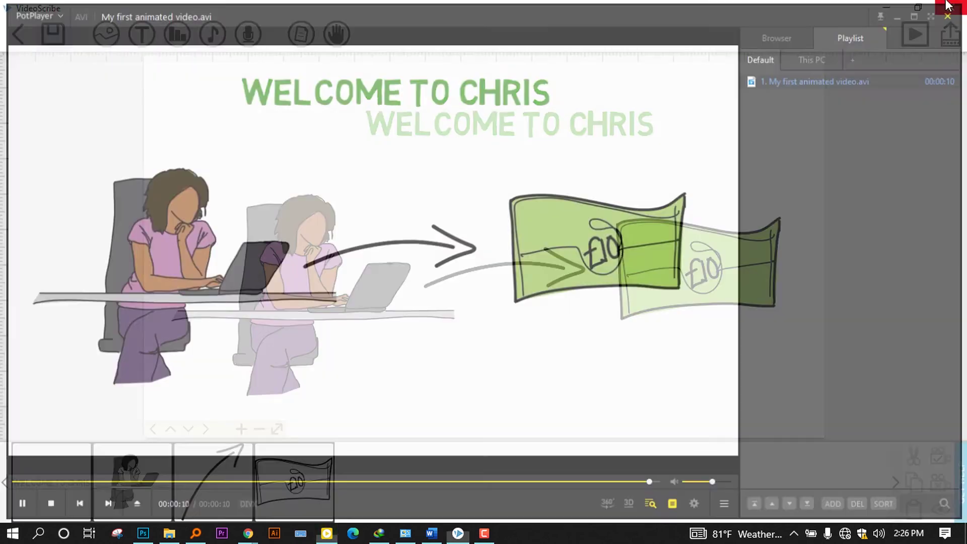
Minimise VideoScribe and confirm in the AVI's Properties that it is 1.81 MB
{"action": "left_click", "coordinate": [886, 6]}
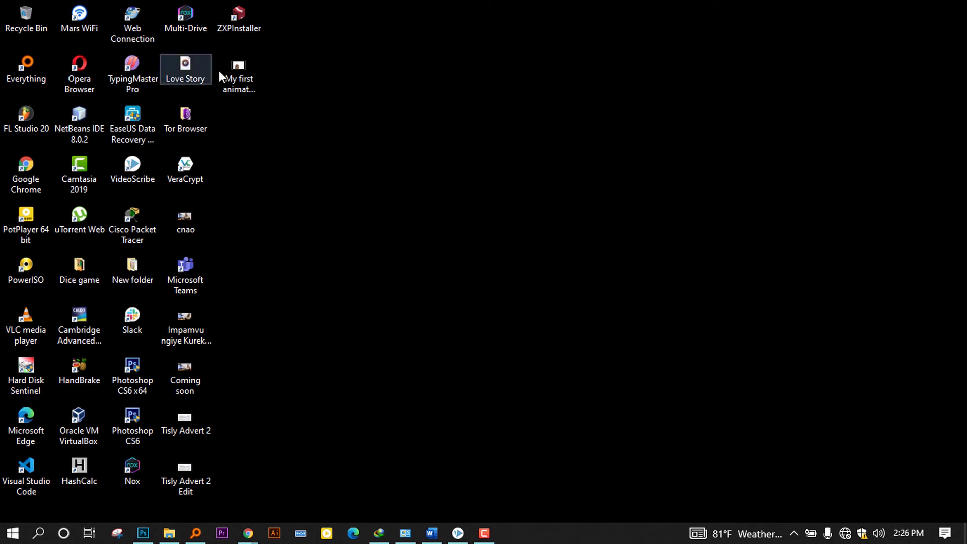
{"action": "left_click", "coordinate": [232, 76]}
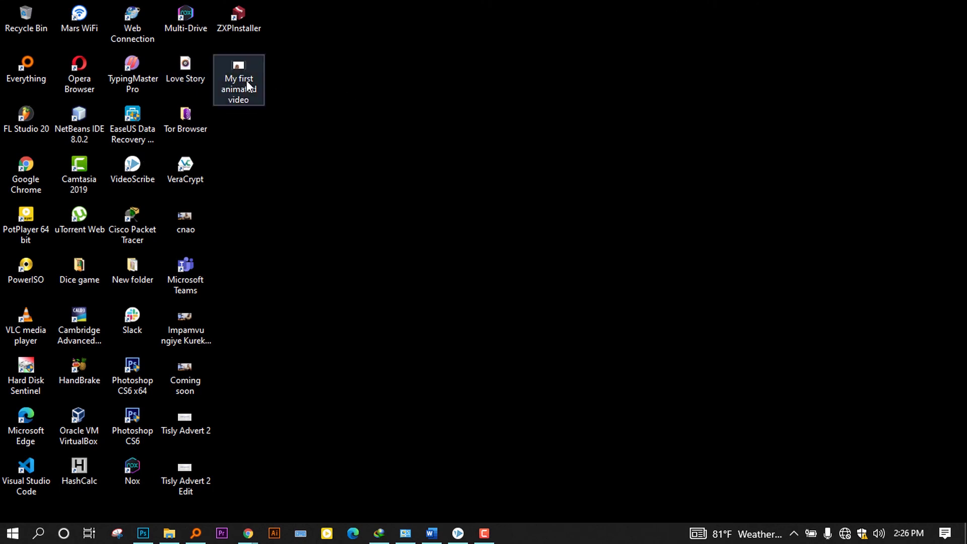
{"action": "mouse_move", "coordinate": [245, 74]}
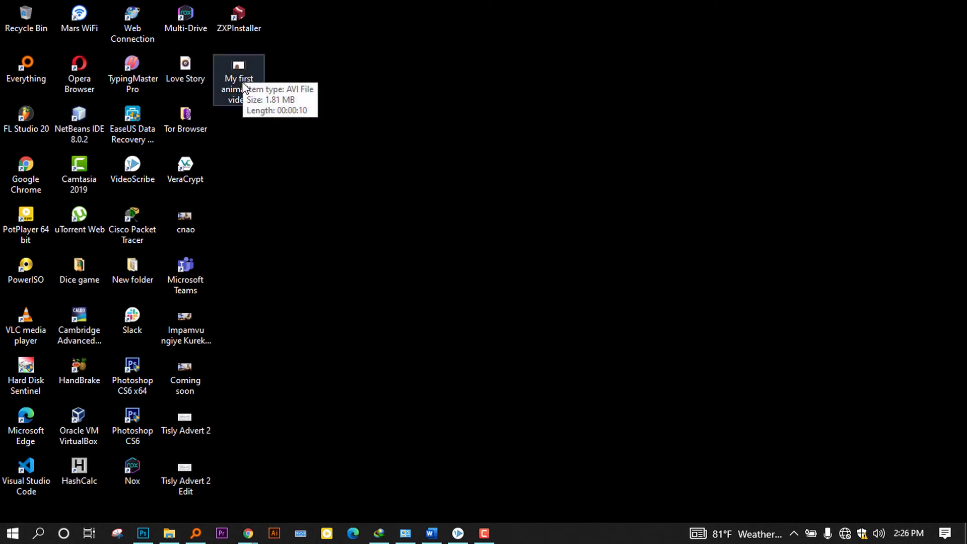
{"action": "right_click", "coordinate": [239, 81]}
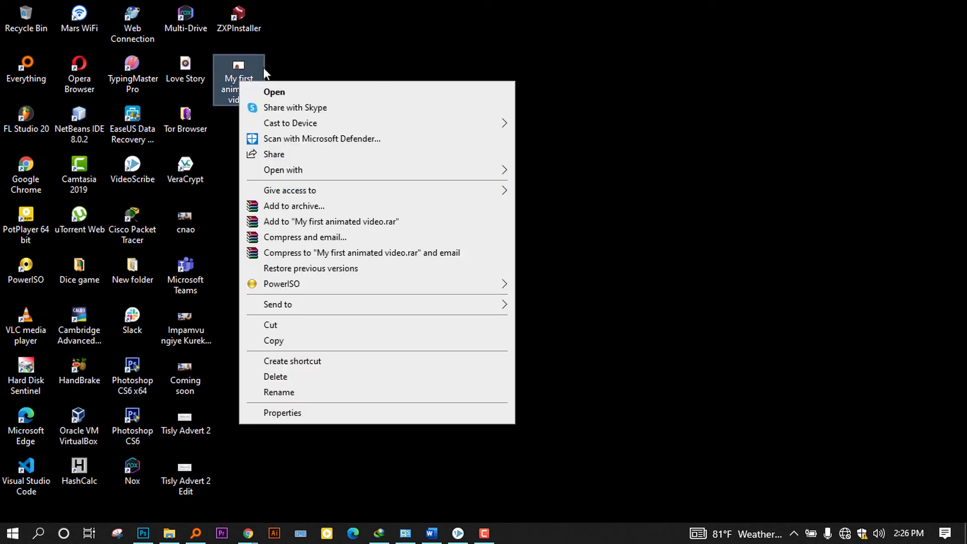
{"action": "left_click", "coordinate": [298, 409]}
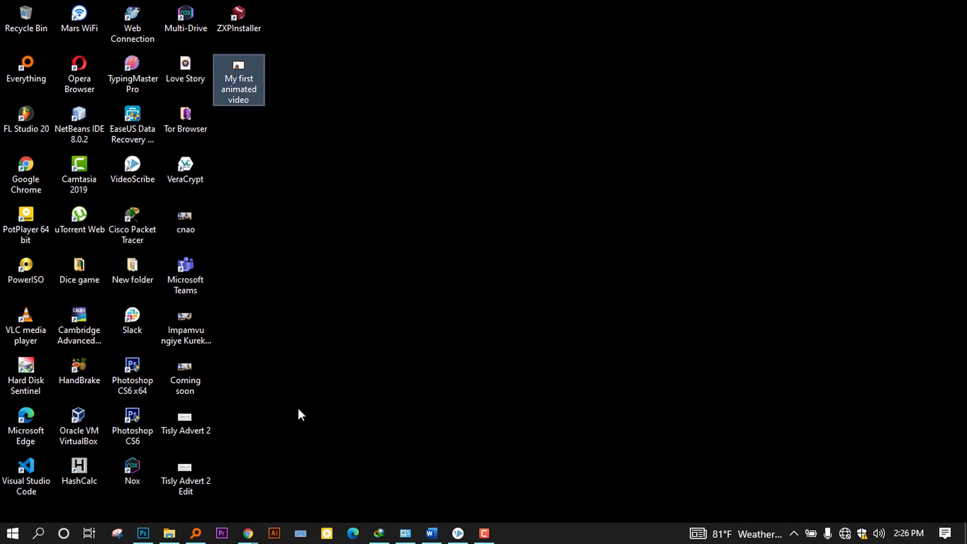
{"action": "left_click_drag", "start_coordinate": [312, 239], "coordinate": [347, 245]}
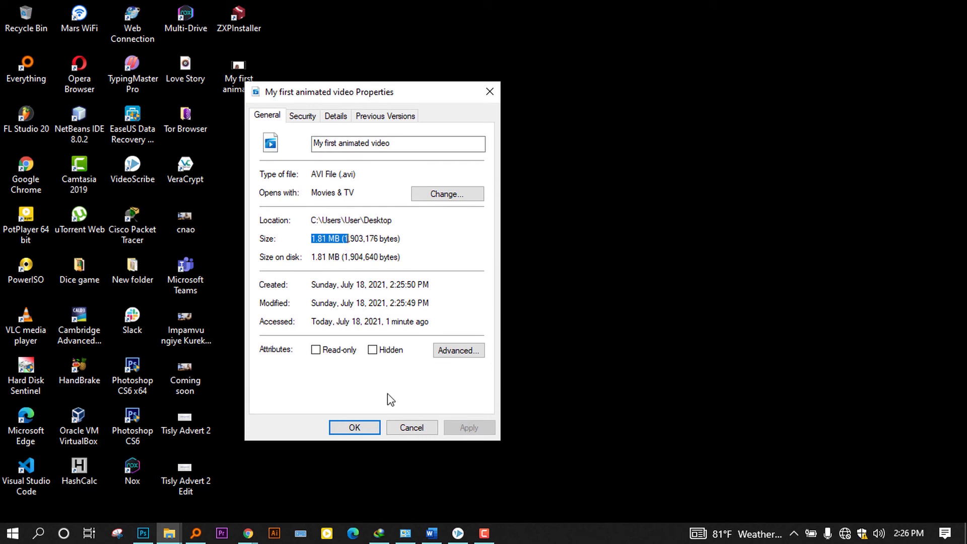
{"action": "left_click", "coordinate": [412, 427]}
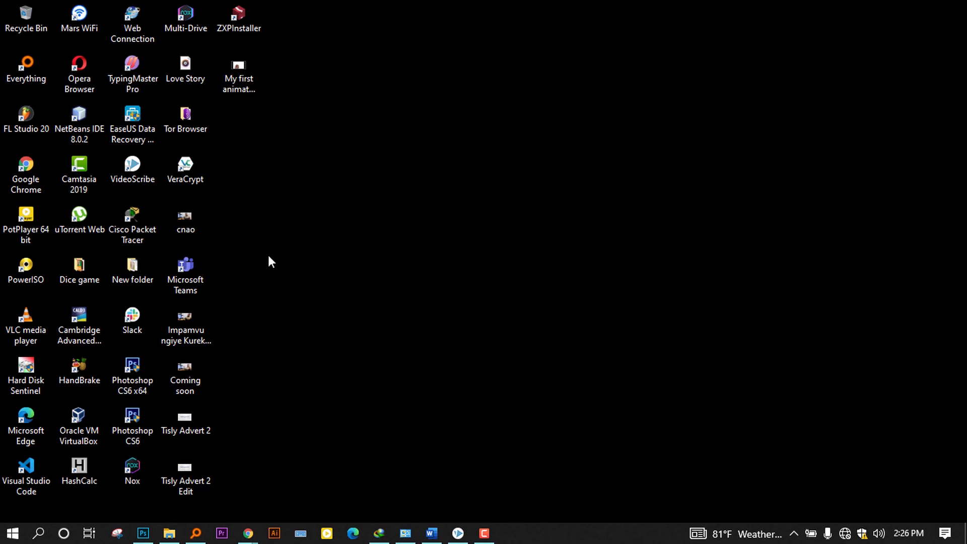
Launch HandBrake, move its window aside and drop the AVI onto it as source
{"action": "left_click", "coordinate": [86, 367]}
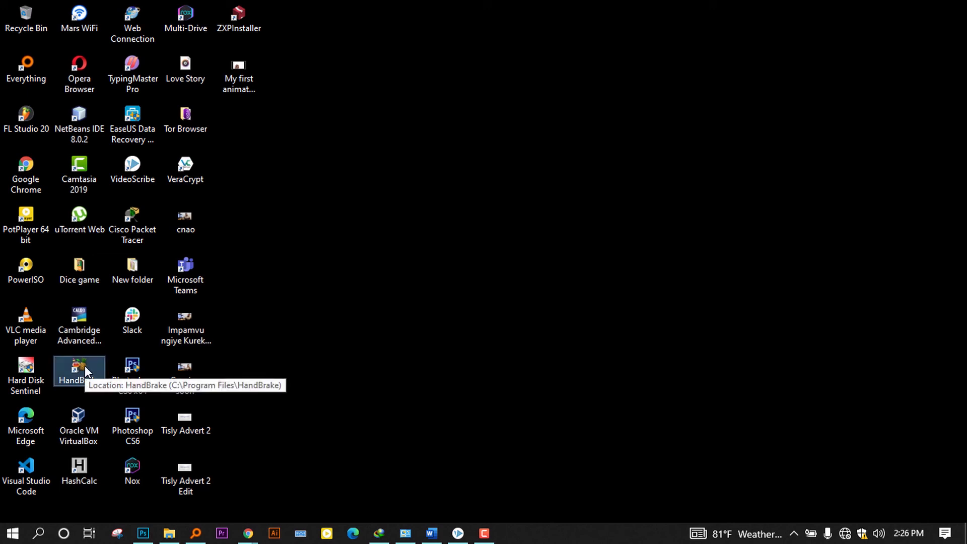
{"action": "double_click", "coordinate": [85, 365]}
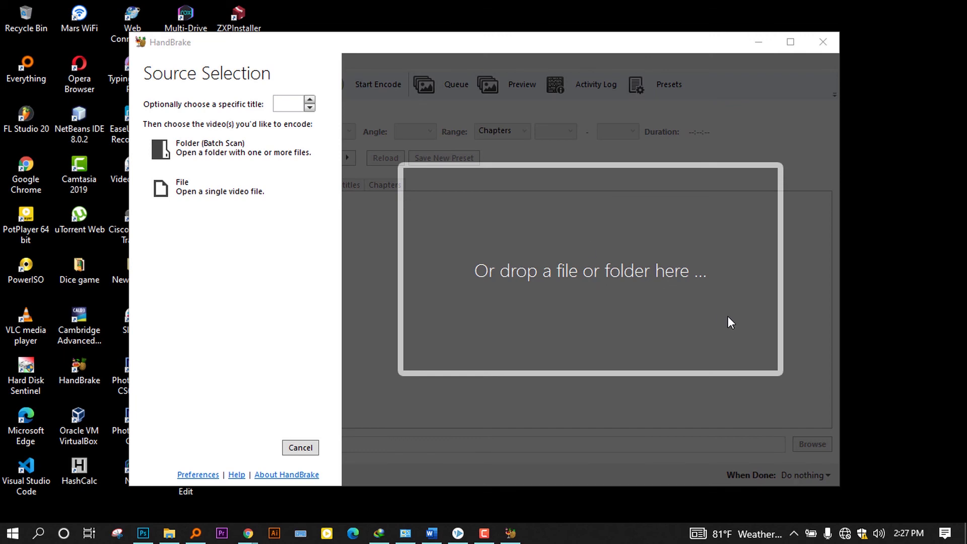
{"action": "left_click_drag", "start_coordinate": [432, 47], "coordinate": [491, 26]}
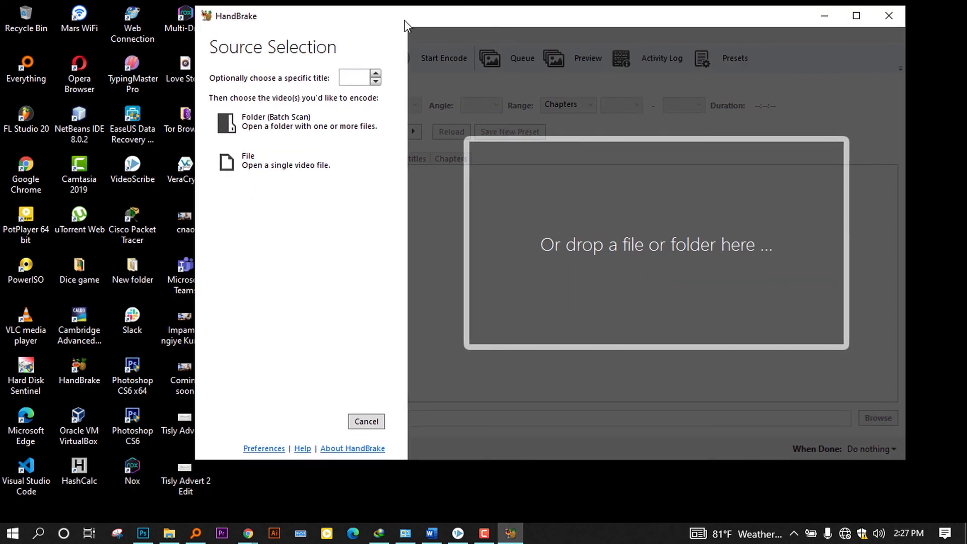
{"action": "left_click_drag", "start_coordinate": [404, 20], "coordinate": [540, 32]}
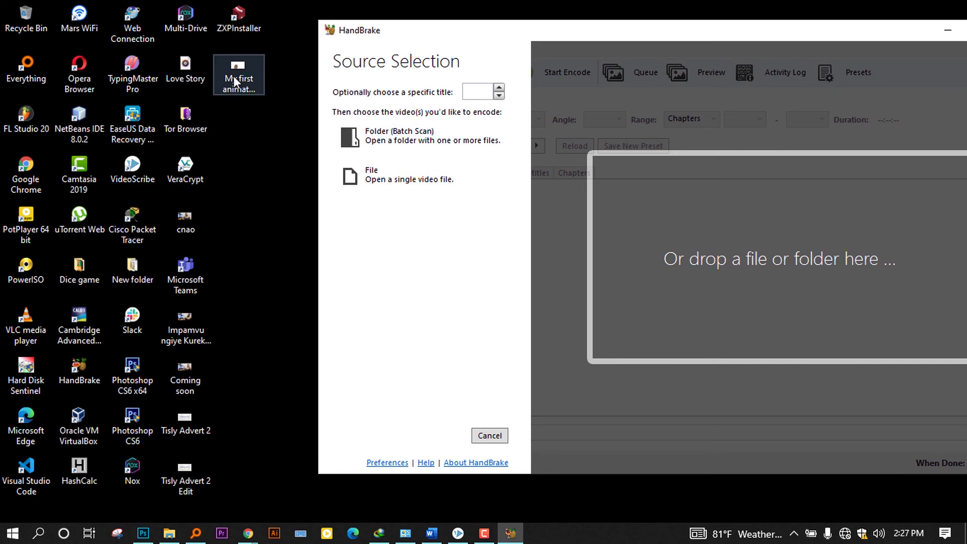
{"action": "left_click_drag", "start_coordinate": [233, 76], "coordinate": [725, 272]}
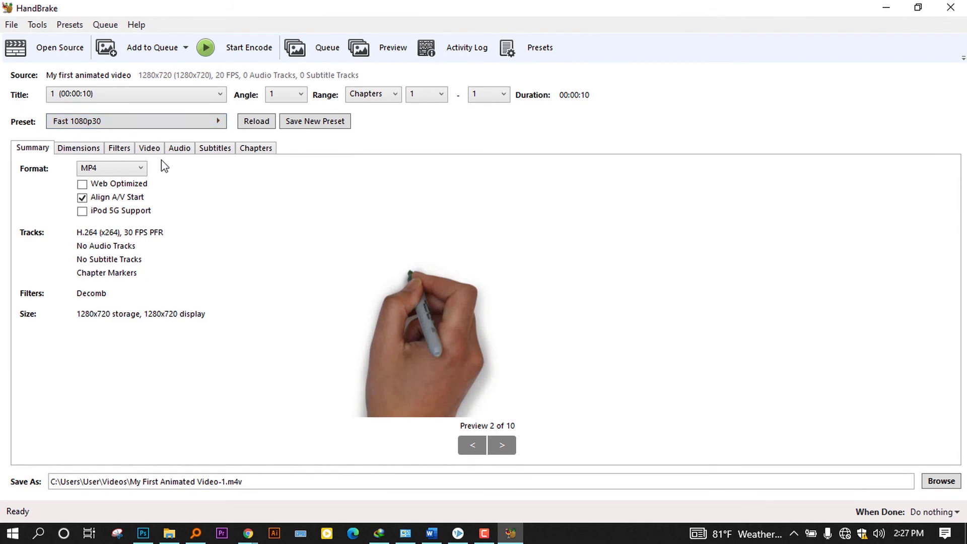
Set Constant Quality to RF 28 and choose the Desktop as the save location
{"action": "left_click", "coordinate": [150, 149]}
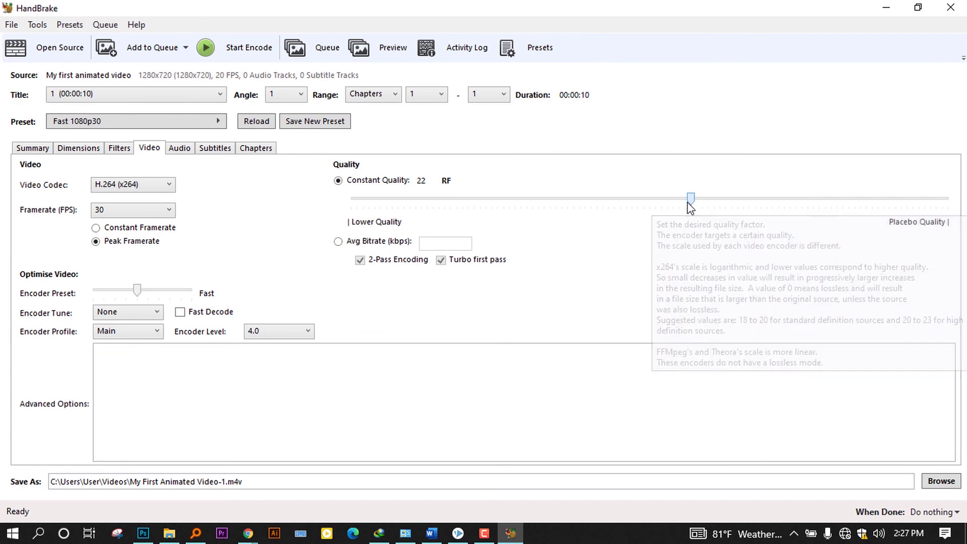
{"action": "left_click_drag", "start_coordinate": [692, 204], "coordinate": [623, 208]}
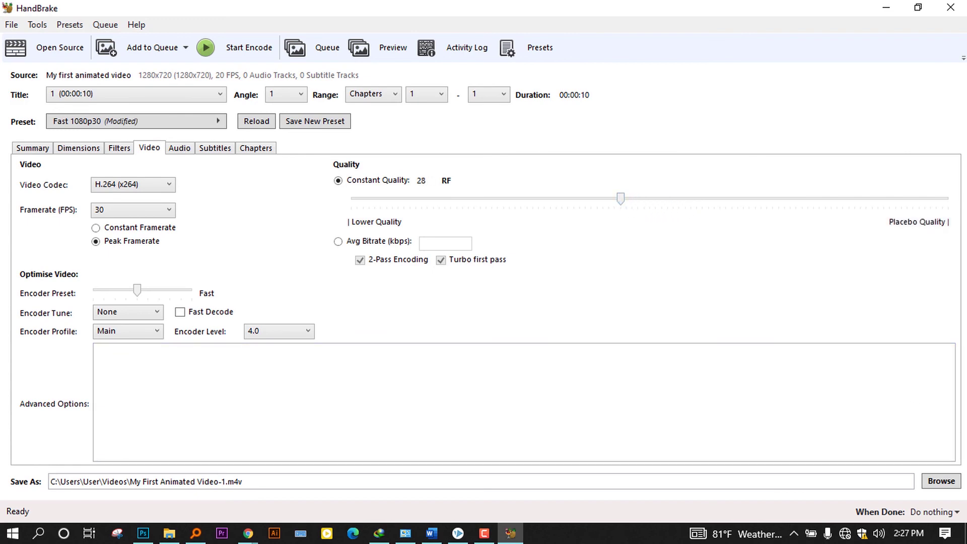
{"action": "left_click", "coordinate": [941, 481]}
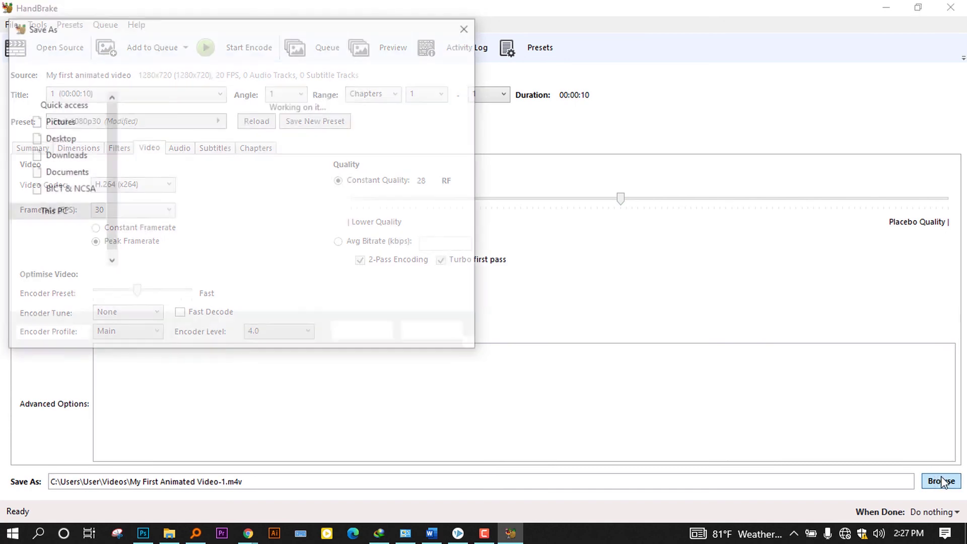
{"action": "left_click", "coordinate": [308, 288]}
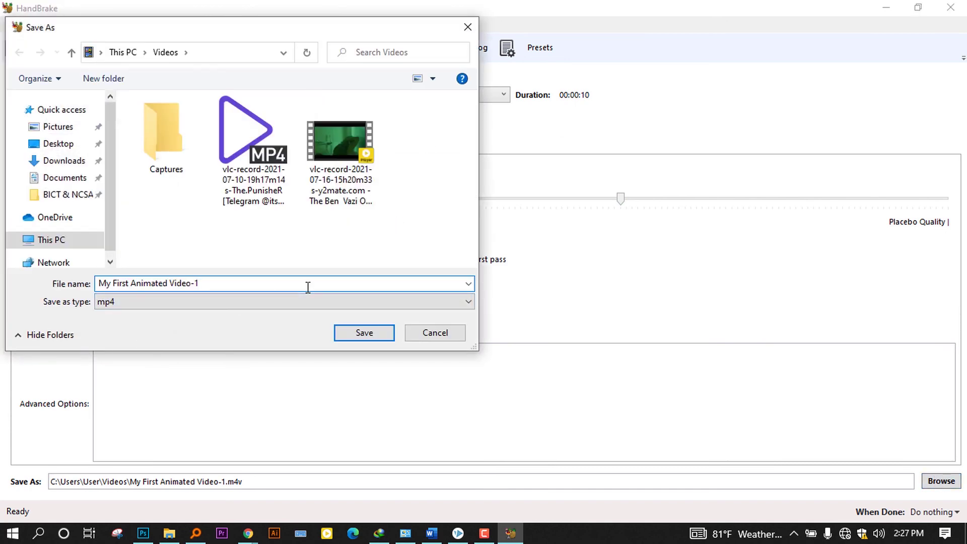
{"action": "left_click", "coordinate": [58, 144]}
{"action": "left_click", "coordinate": [261, 283]}
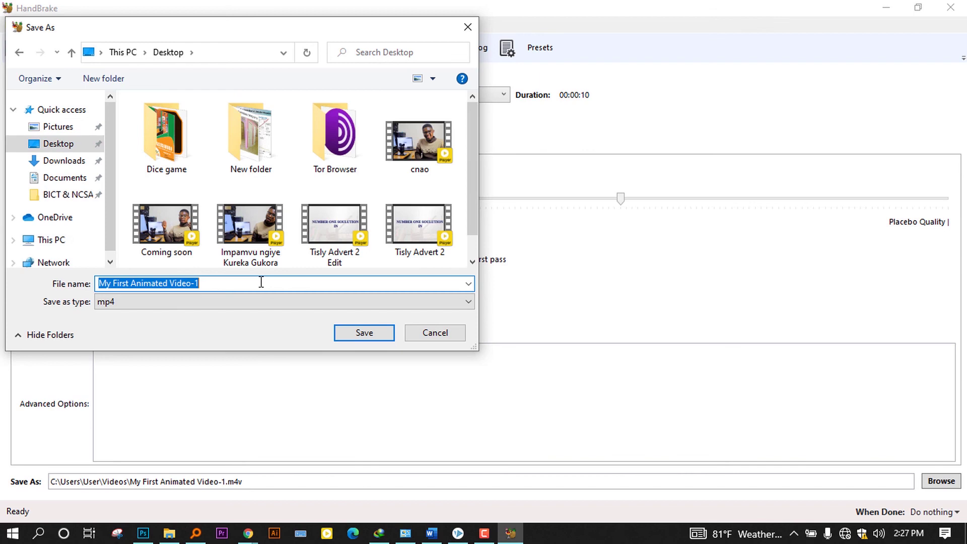
Name the output My First Animated Video(small).m4v and run the encode
{"action": "left_click", "coordinate": [261, 282]}
{"action": "key", "text": "BackSpace"}
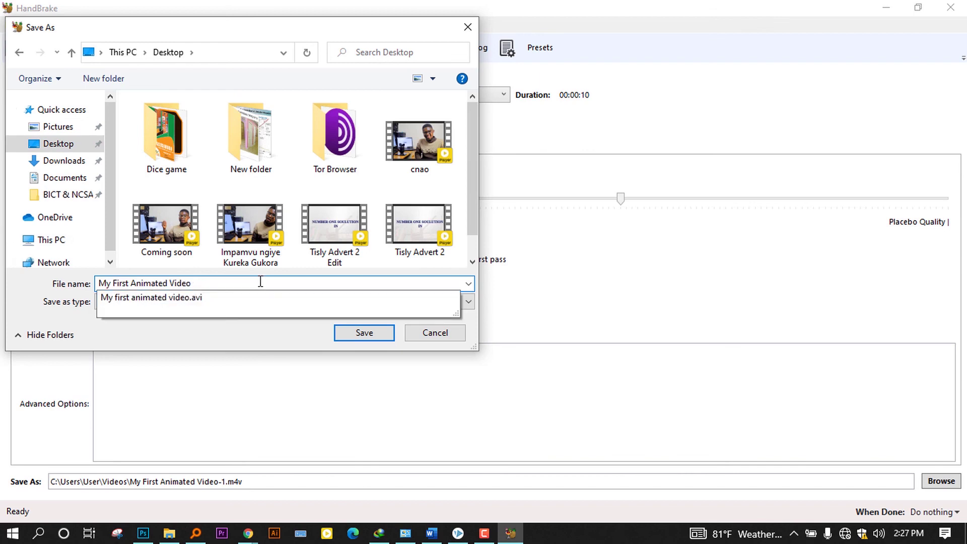
{"action": "type", "text": "(small"}
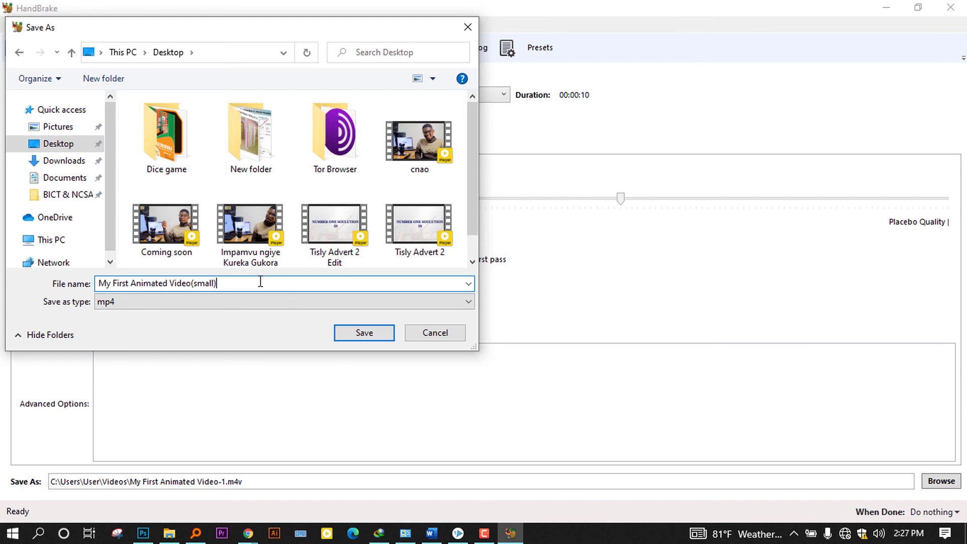
{"action": "key", "text": "Return"}
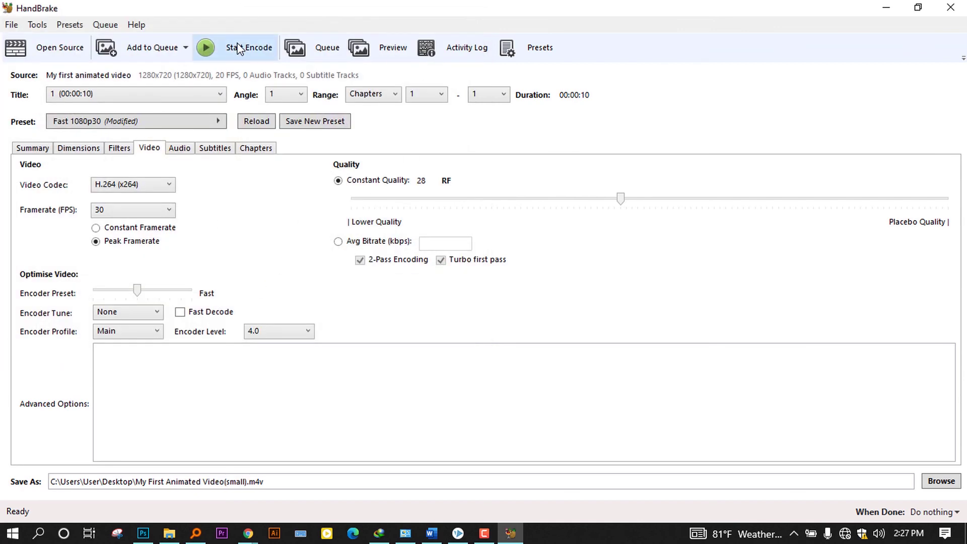
{"action": "left_click", "coordinate": [238, 47]}
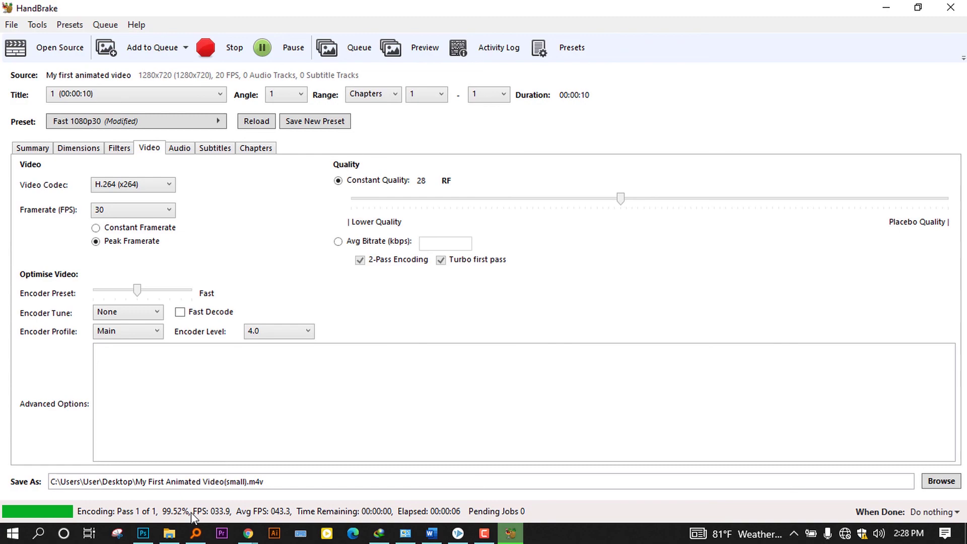
{"action": "left_click", "coordinate": [949, 7]}
Open My First Animated Video(small).m4v in PotPlayer (64-Bit), seek to about 58%, then close it
{"action": "left_click", "coordinate": [249, 138]}
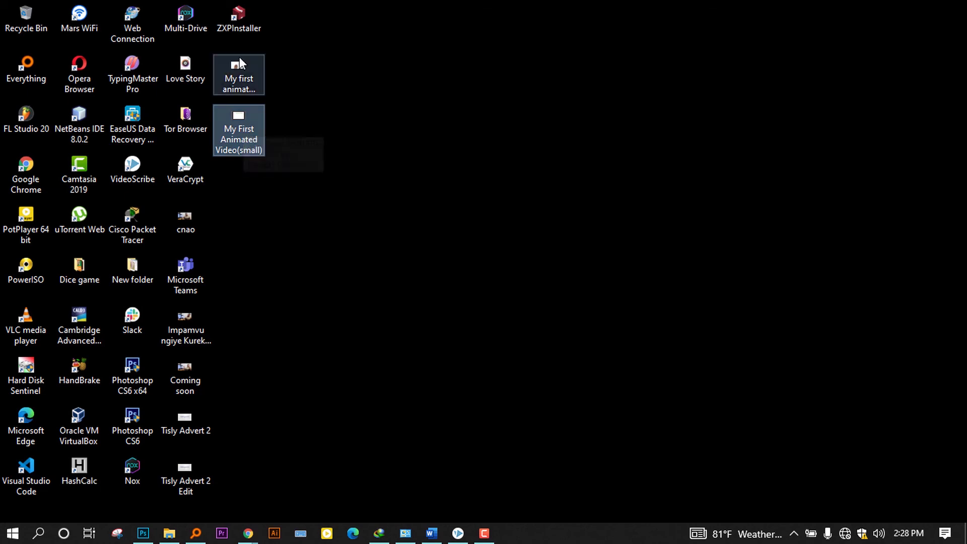
{"action": "left_click", "coordinate": [238, 77]}
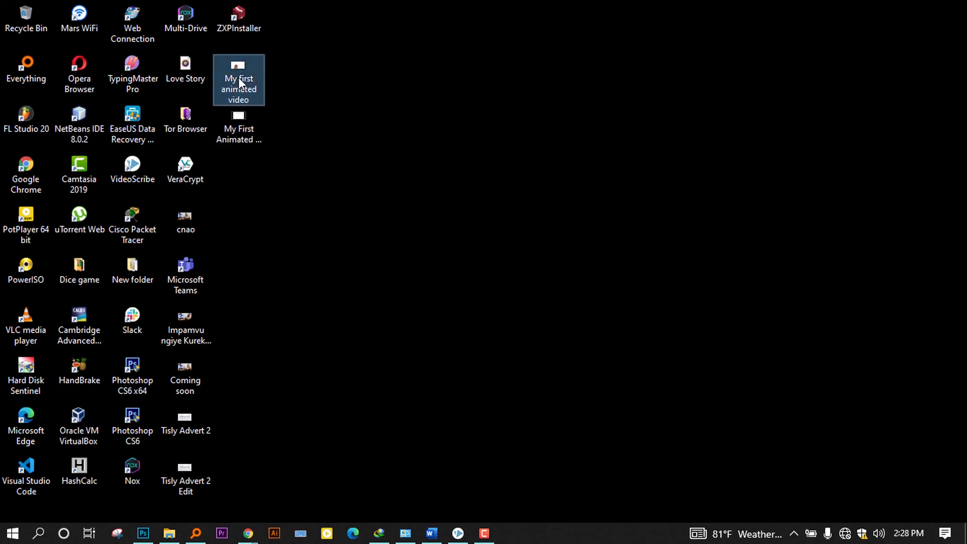
{"action": "left_click", "coordinate": [248, 119]}
{"action": "right_click", "coordinate": [247, 121]}
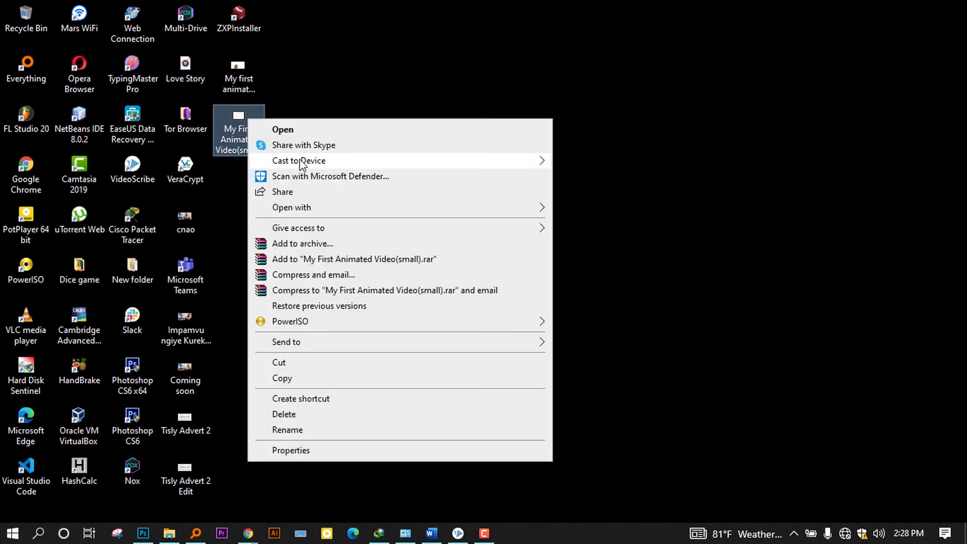
{"action": "mouse_move", "coordinate": [353, 207]}
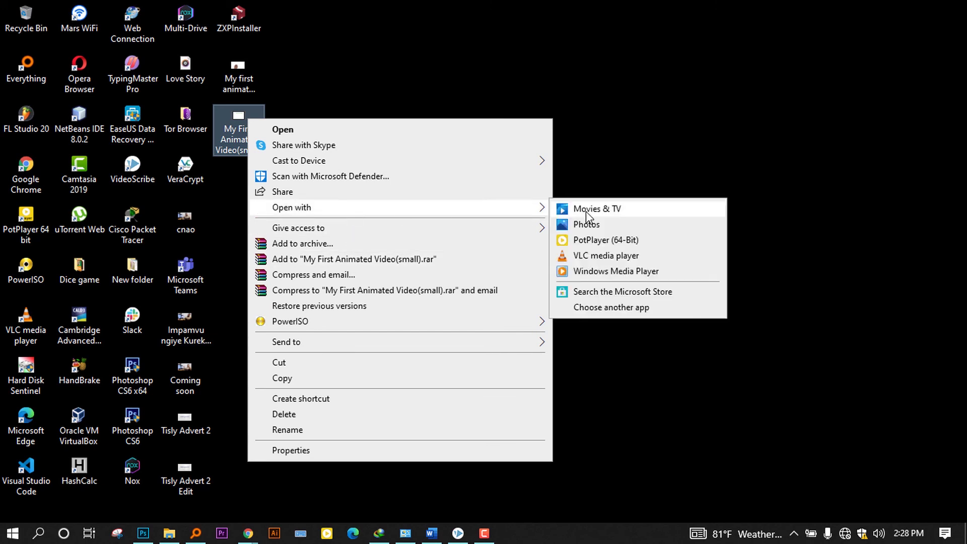
{"action": "left_click", "coordinate": [595, 240]}
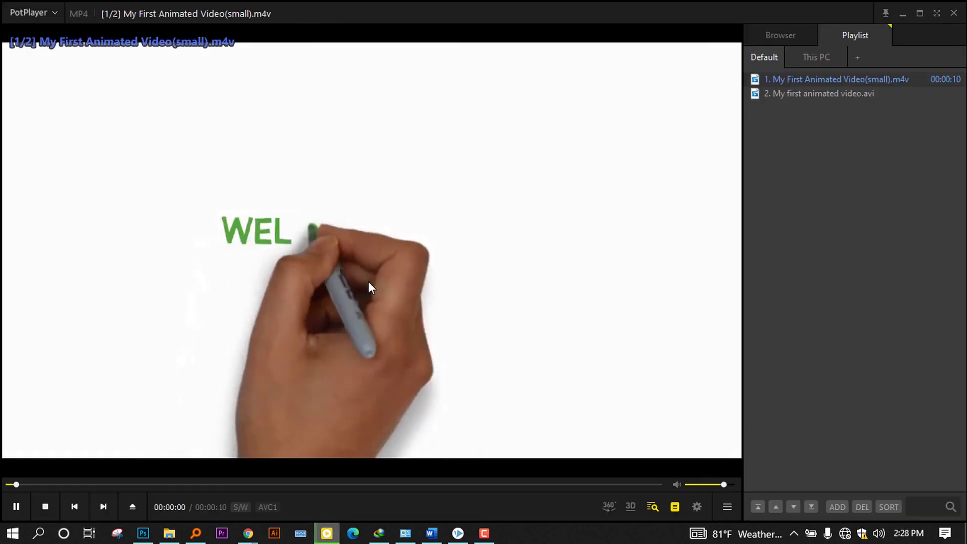
{"action": "left_click", "coordinate": [391, 486]}
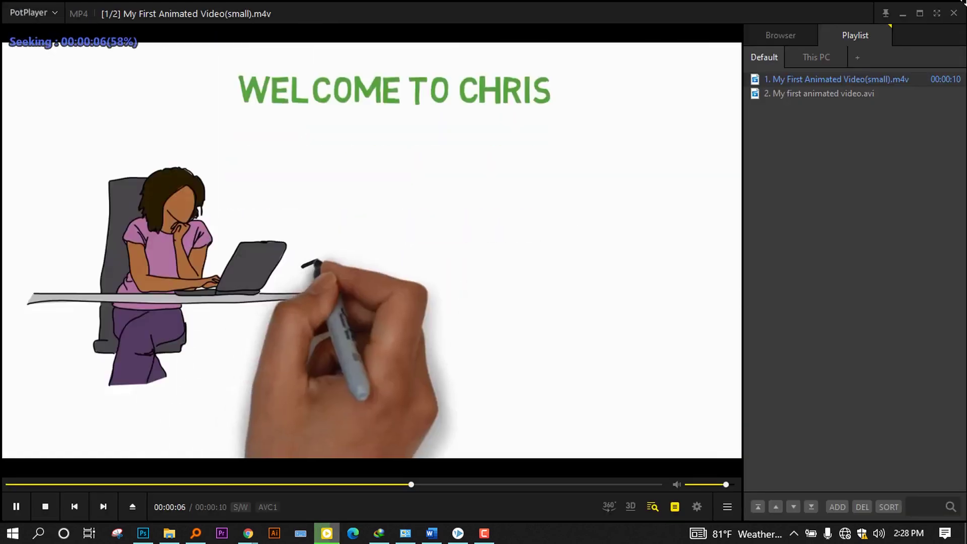
{"action": "key", "text": "alt+F4"}
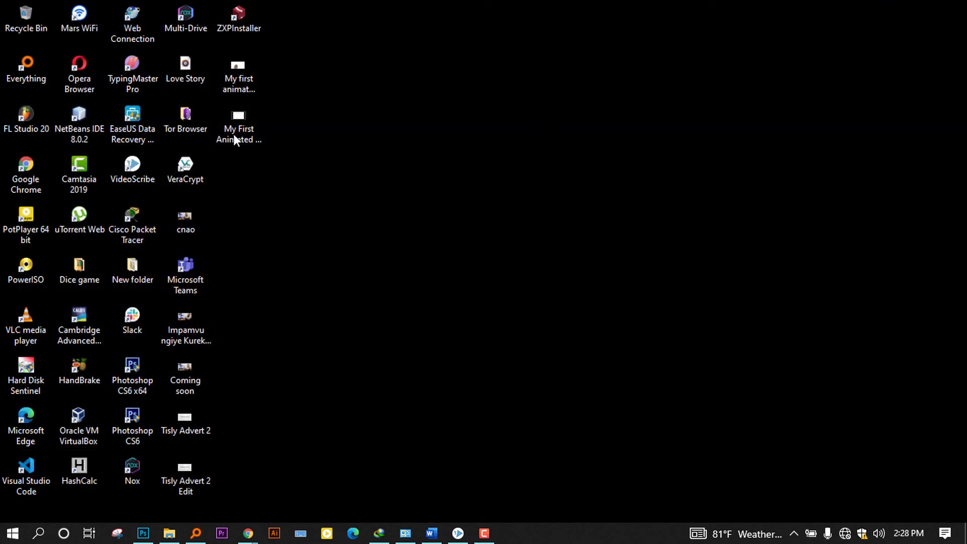
Read the compressed M4V's size (187 KB) in Properties, then open the original AVI's Properties showing 1.81 MB
{"action": "right_click", "coordinate": [233, 134]}
{"action": "left_click", "coordinate": [305, 465]}
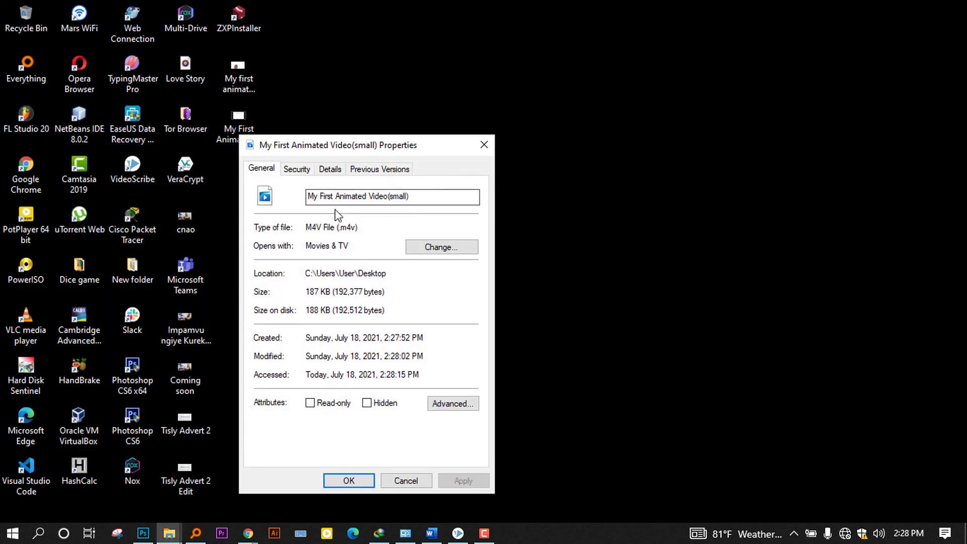
{"action": "left_click_drag", "start_coordinate": [306, 291], "coordinate": [358, 292]}
{"action": "left_click", "coordinate": [330, 292]}
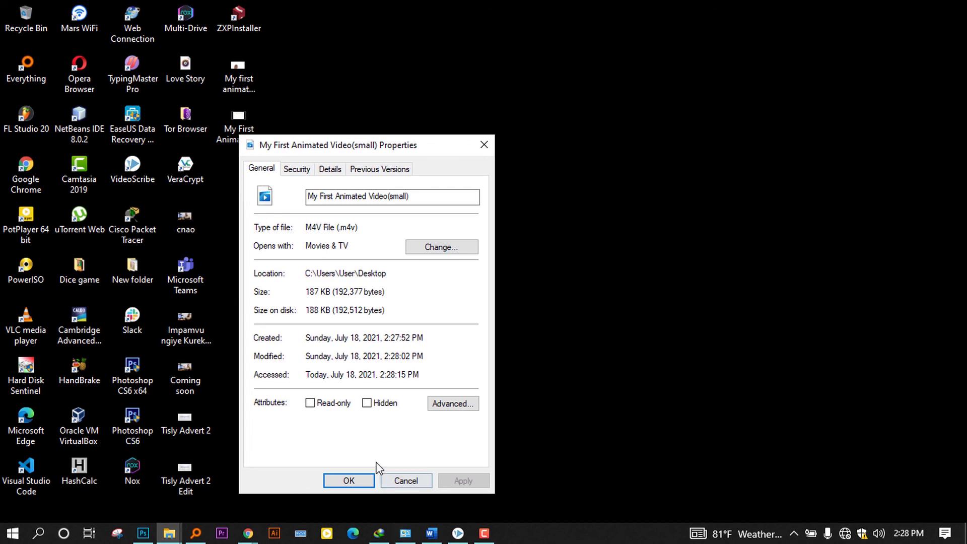
{"action": "left_click", "coordinate": [408, 482]}
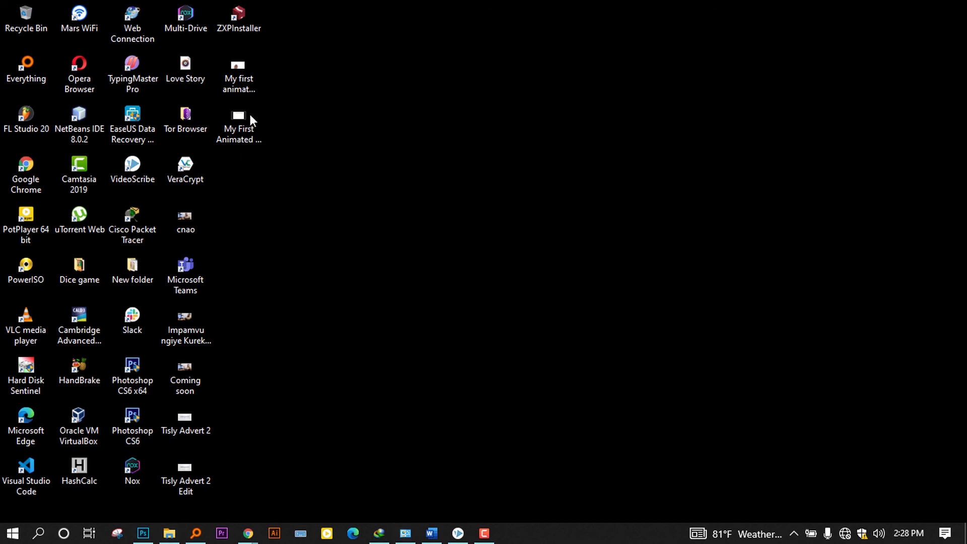
{"action": "right_click", "coordinate": [243, 80]}
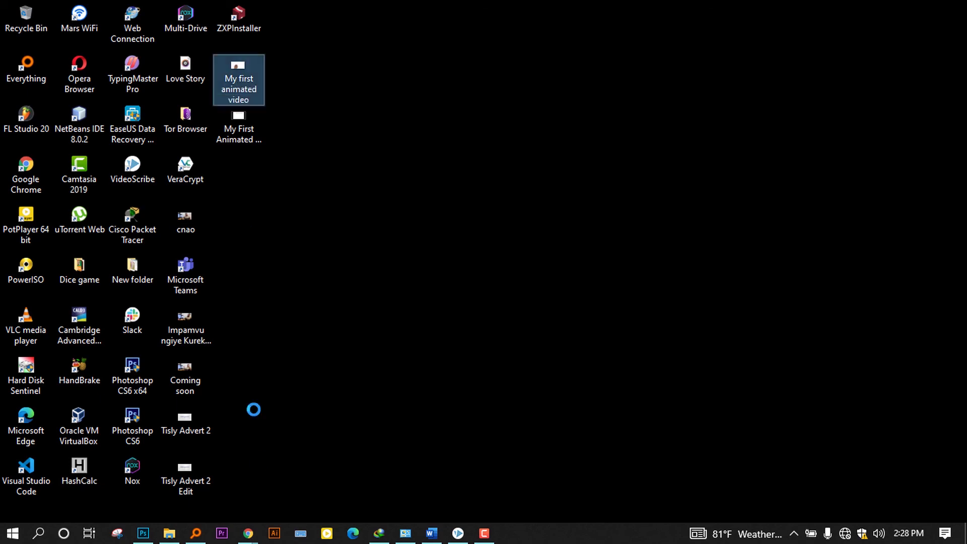
{"action": "left_click", "coordinate": [285, 413]}
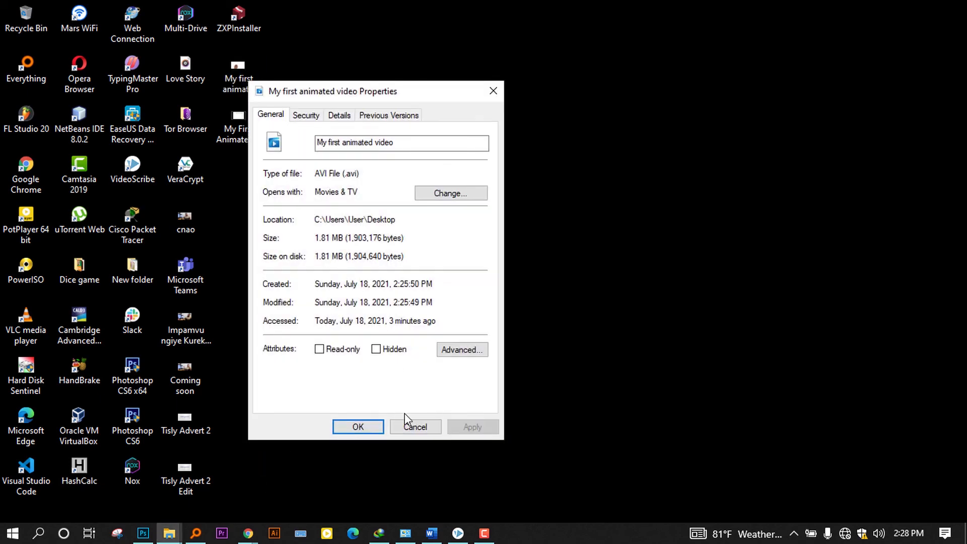